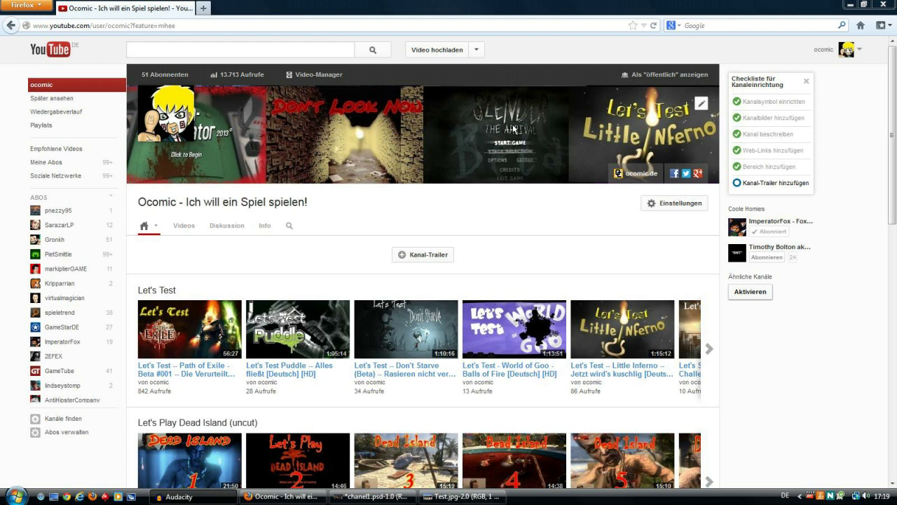
- Start changing the channel banner and highlight the recommended 2120 x 1192 size note
left_click(702, 105)
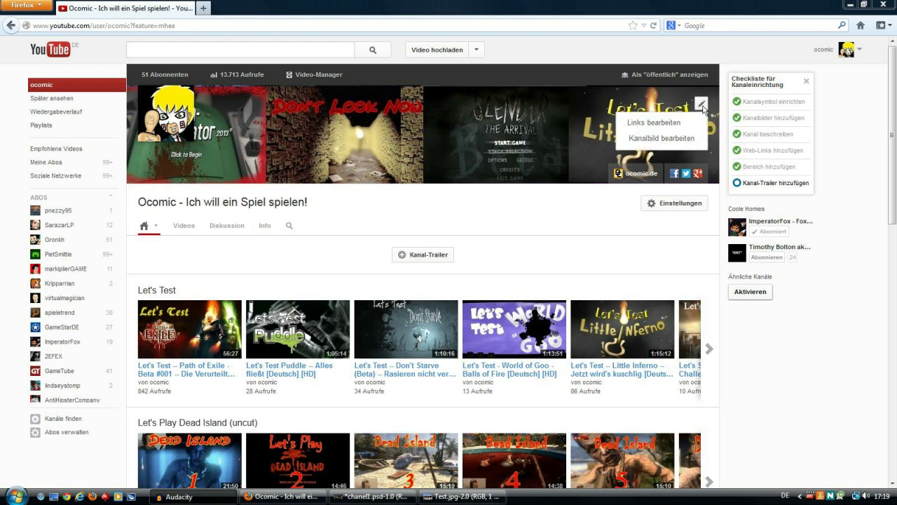
left_click(637, 140)
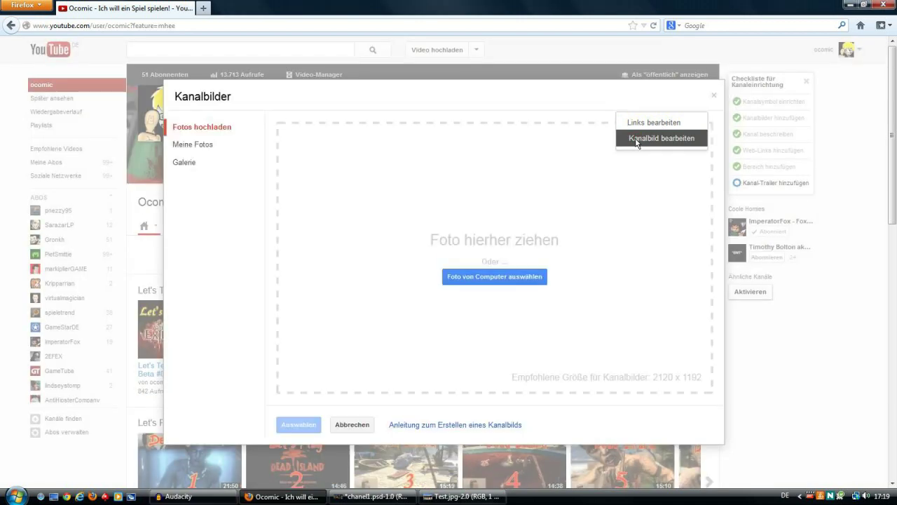
left_click_drag(512, 377, 701, 380)
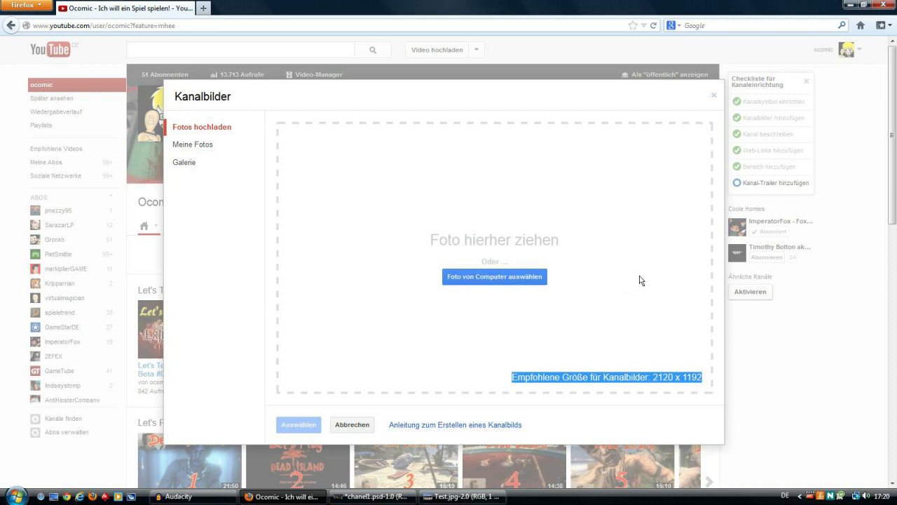
- Choose the game collage from the YouTube-Kanalbilder album in Meine Fotos
left_click(200, 145)
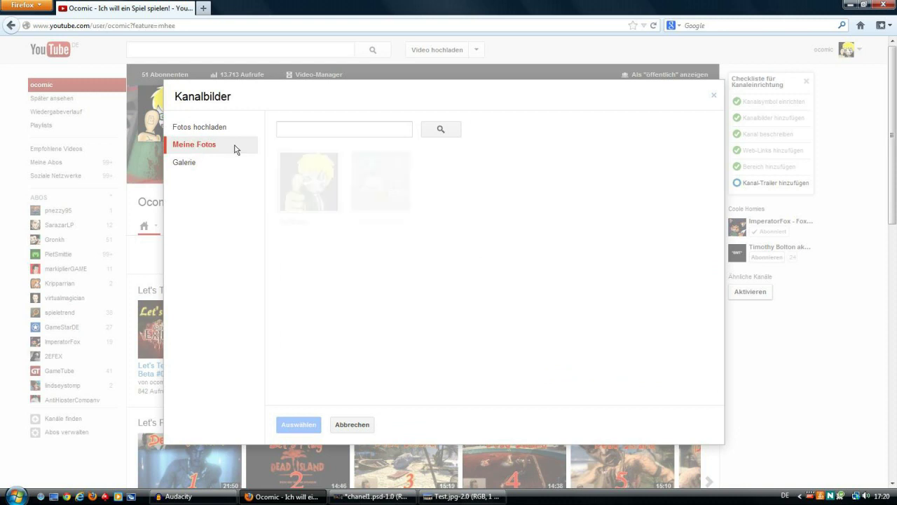
left_click(368, 192)
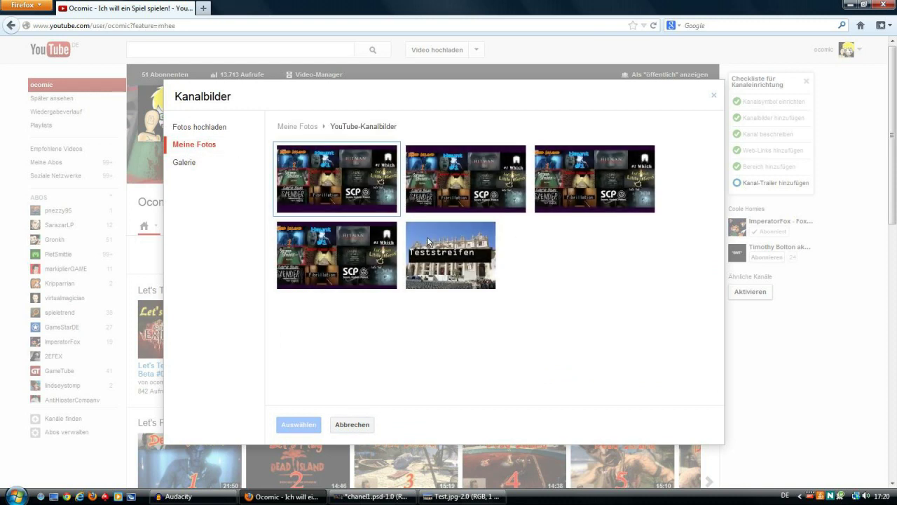
left_click(353, 246)
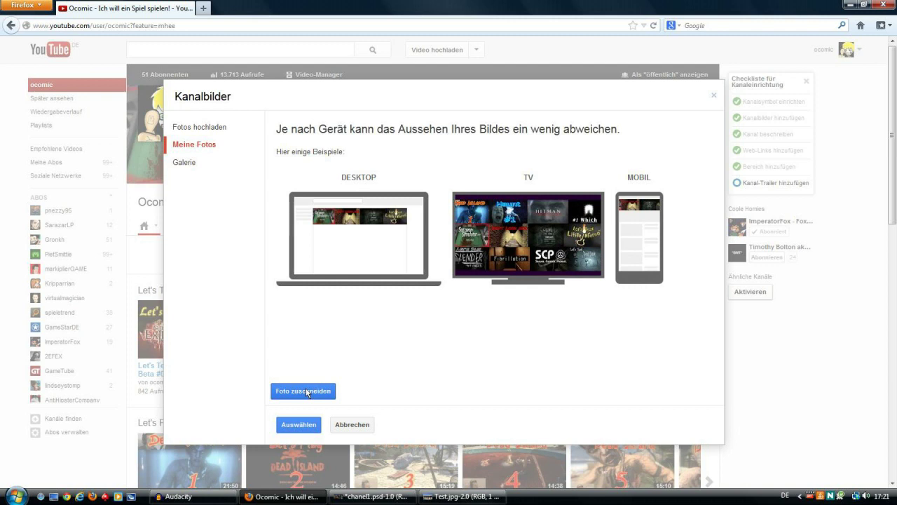
- Choose the surfer image from the Galerie stock backgrounds as the channel art instead
left_click(307, 391)
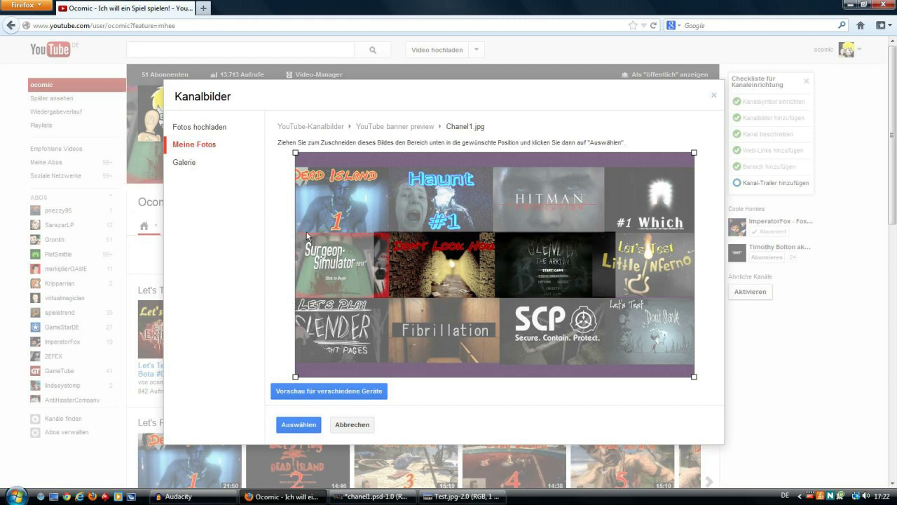
left_click(190, 162)
left_click(332, 382)
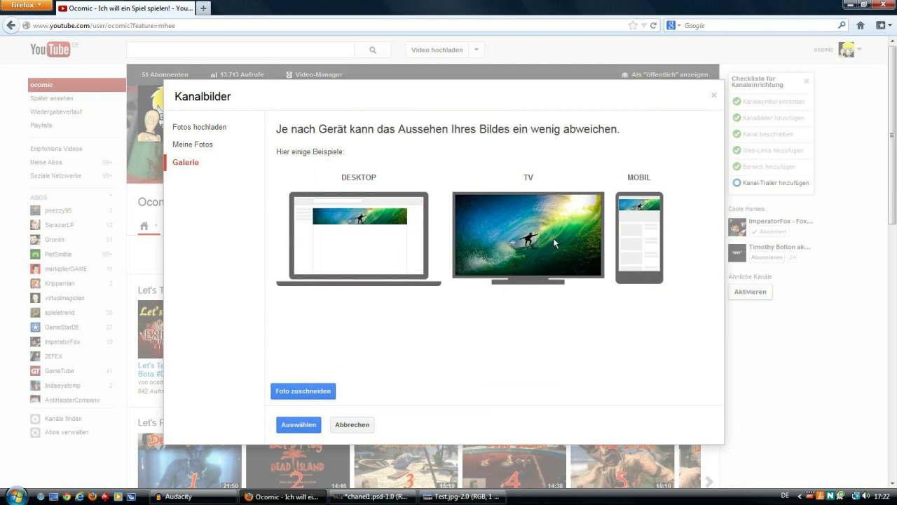
- Shift the surfer image's crop area slightly lower, then cancel to keep the current banner
left_click(321, 391)
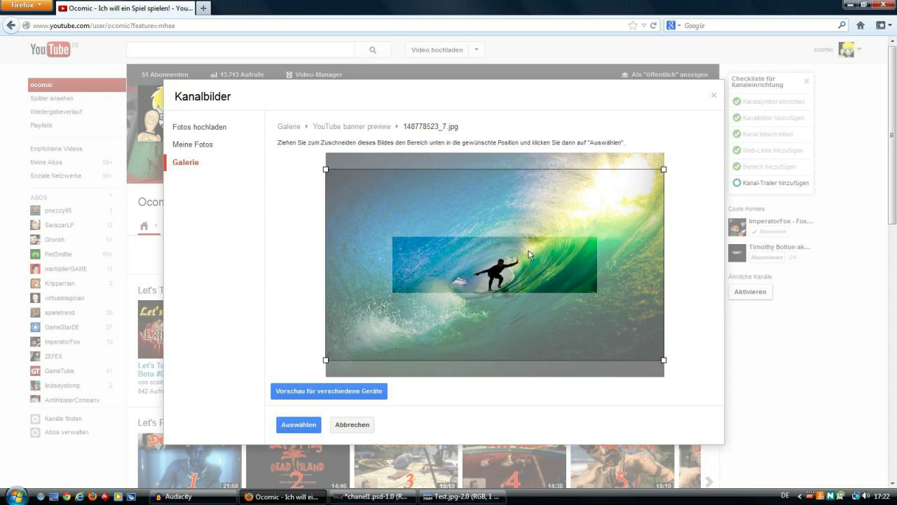
mouse_move(527, 254)
left_mouse_down()
mouse_move(532, 291)
mouse_move(511, 283)
mouse_move(573, 271)
mouse_move(523, 277)
mouse_move(520, 268)
left_mouse_up()
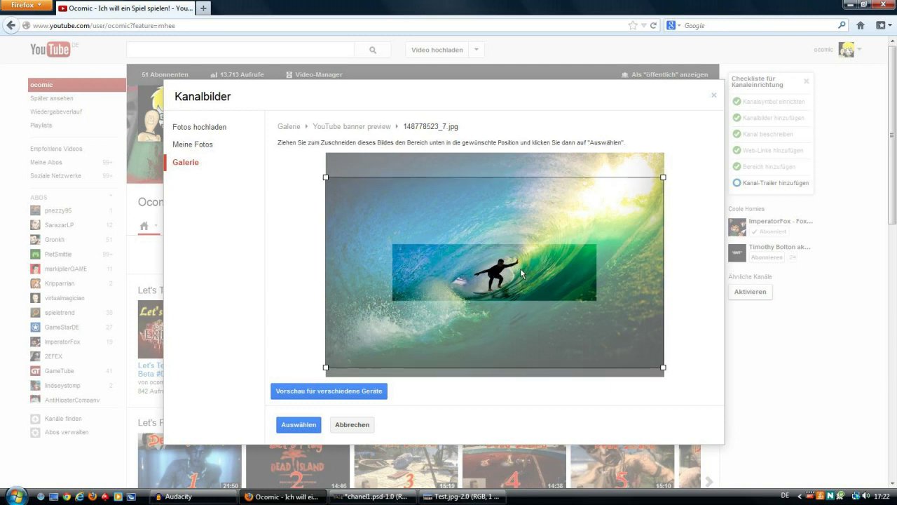
left_click_drag(489, 277, 487, 279)
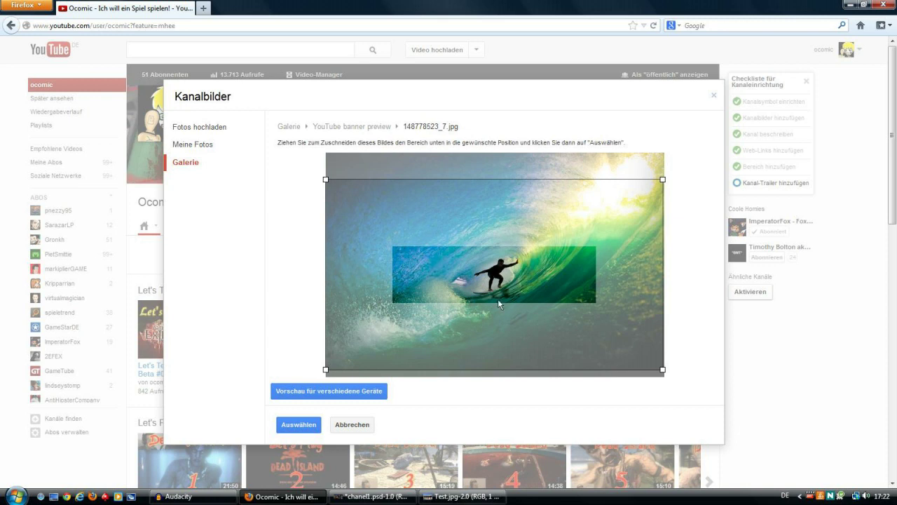
left_click(353, 424)
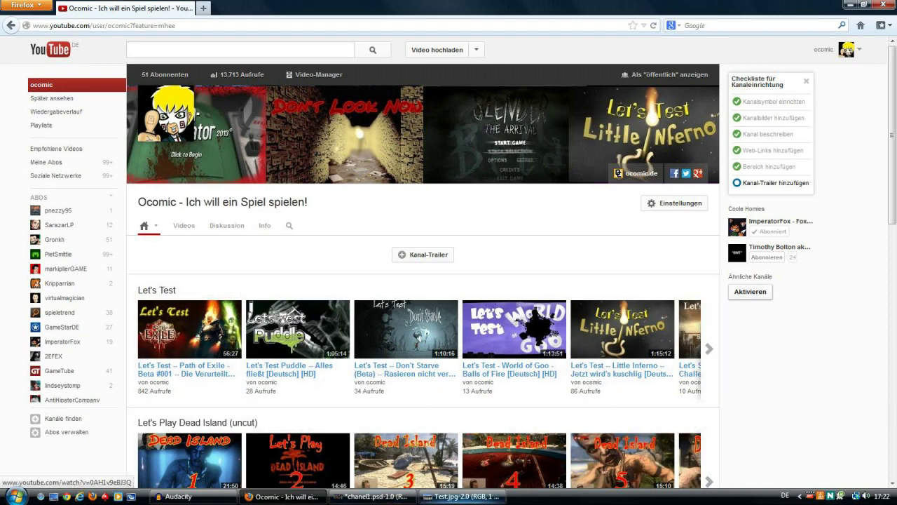
- Switch from the YouTube channel page to the chanel1.psd collage in GIMP
left_click(372, 496)
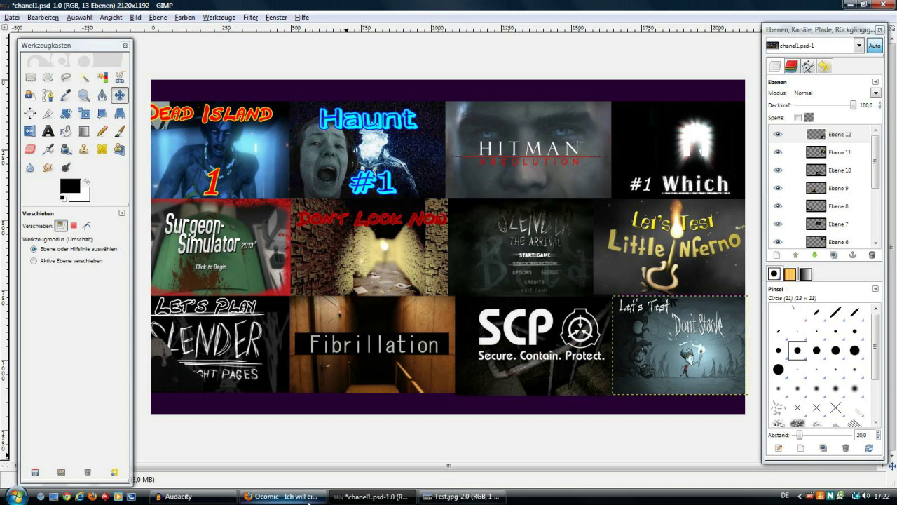
left_click(280, 497)
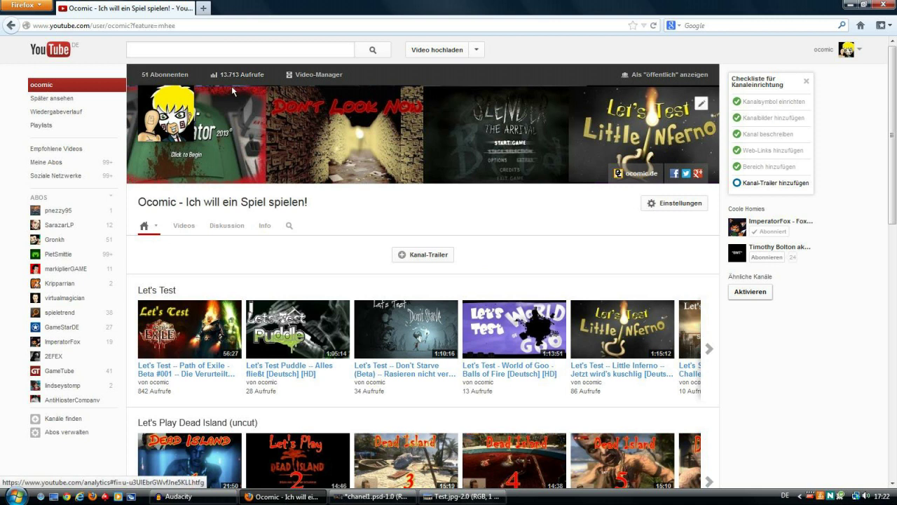
mouse_move(468, 476)
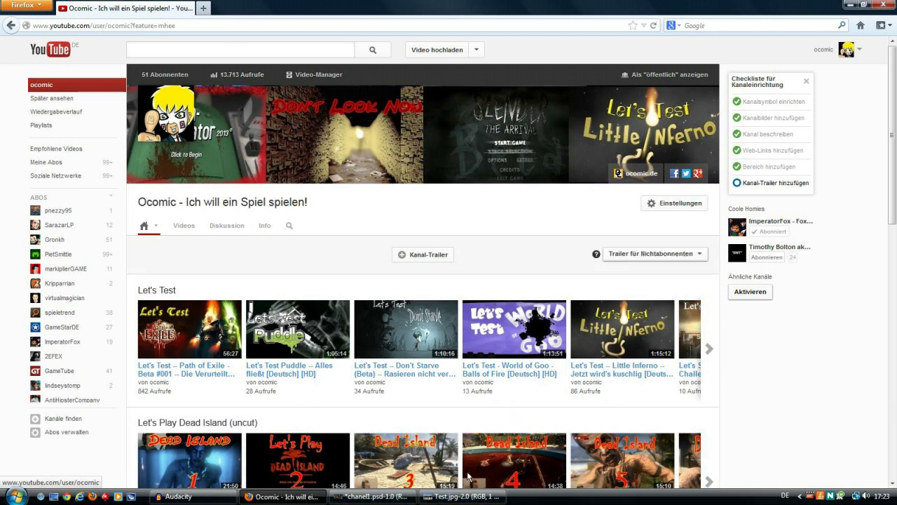
left_click(363, 498)
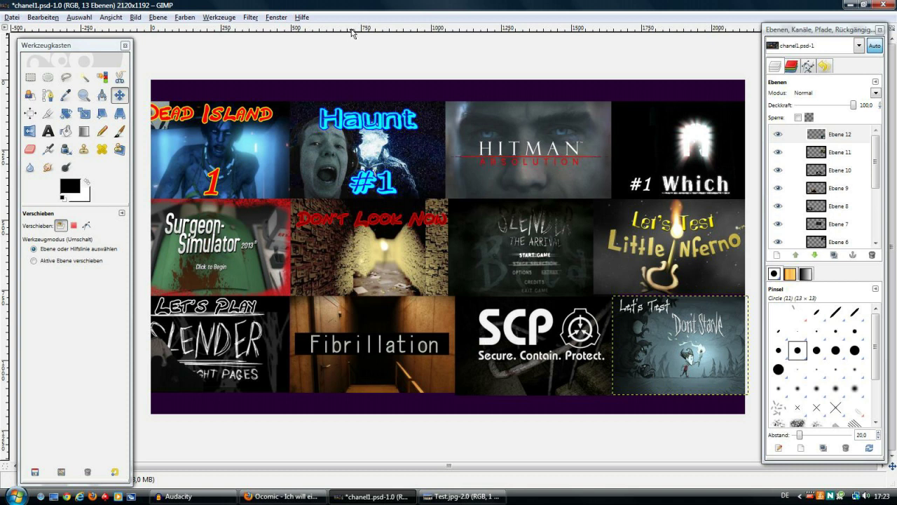
left_click(136, 17)
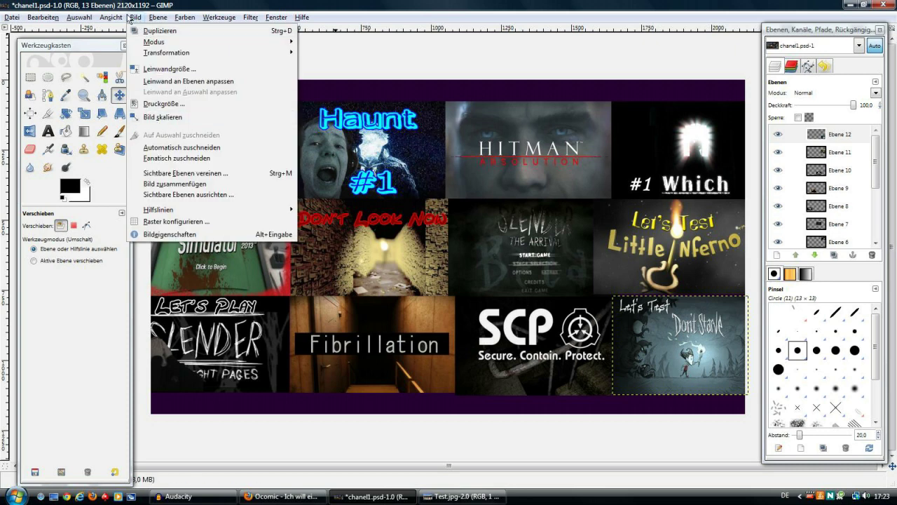
left_click(163, 69)
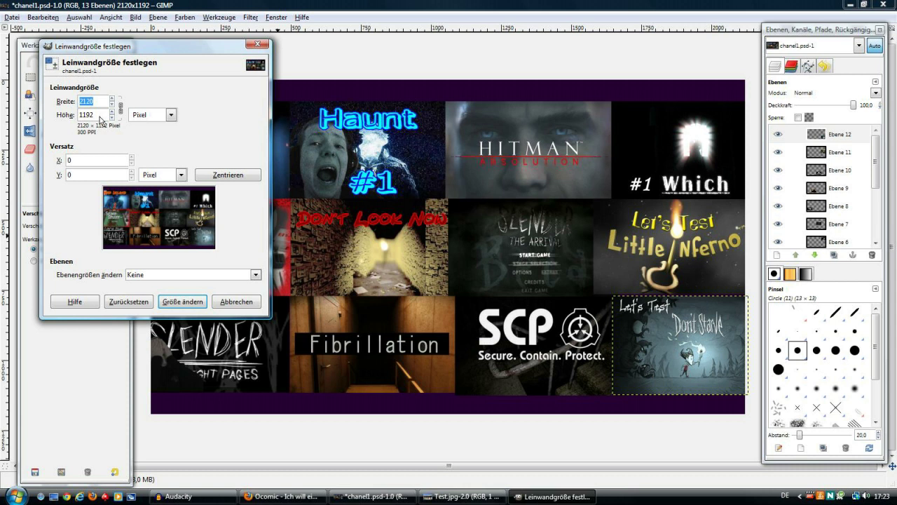
left_click(236, 301)
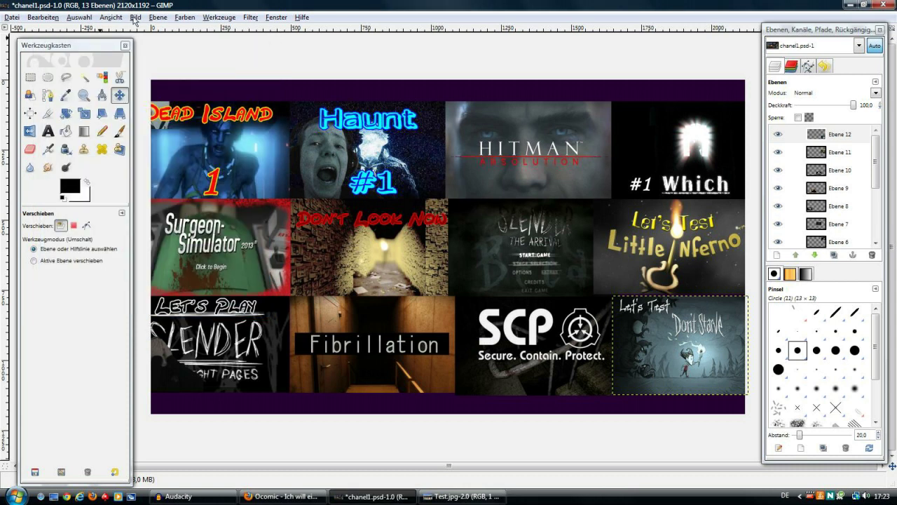
left_click(134, 19)
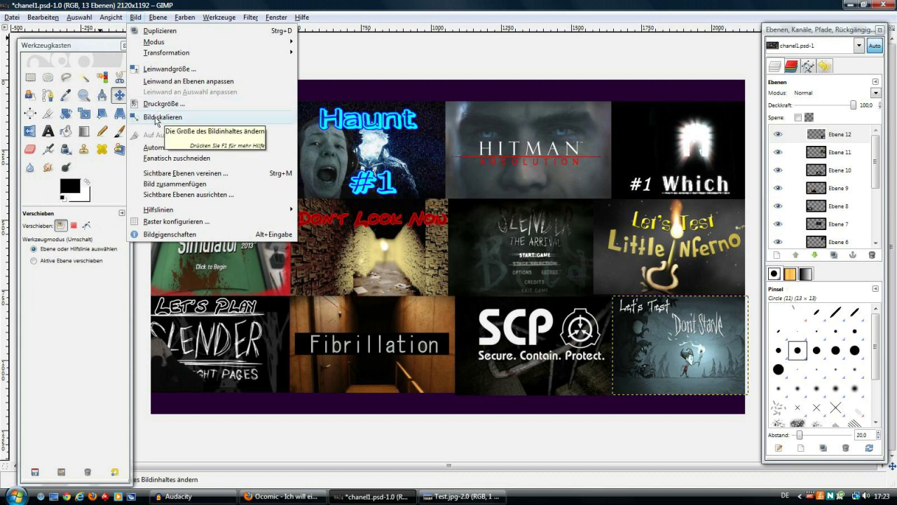
left_click(157, 118)
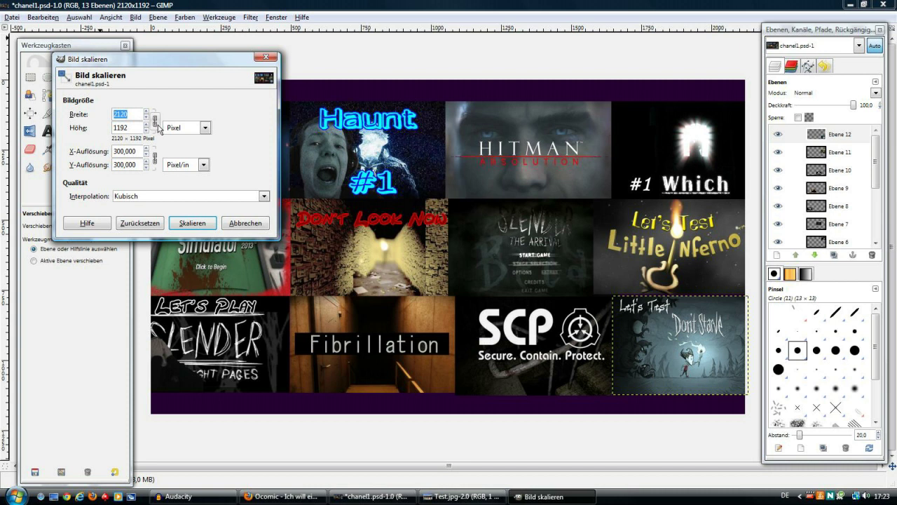
left_click(245, 223)
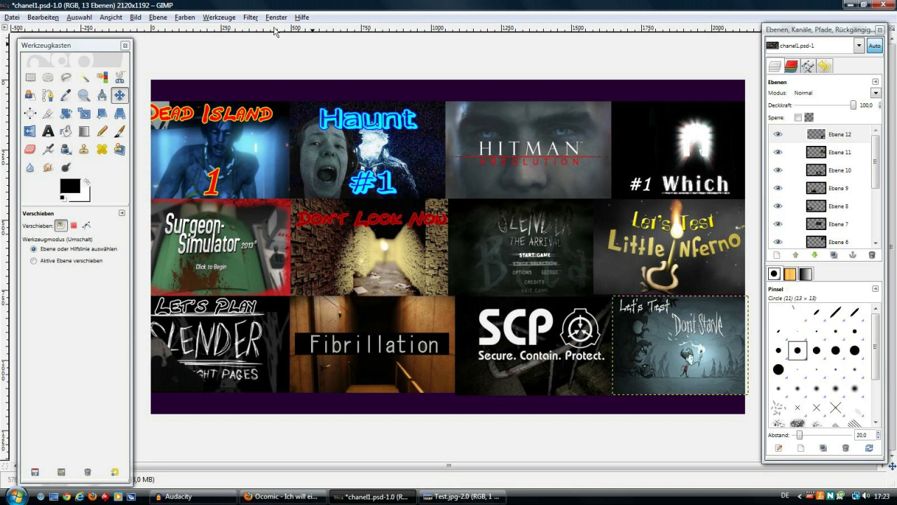
- Add a horizontal guide at 415 px through Image > Guides > New Guide
left_click(133, 20)
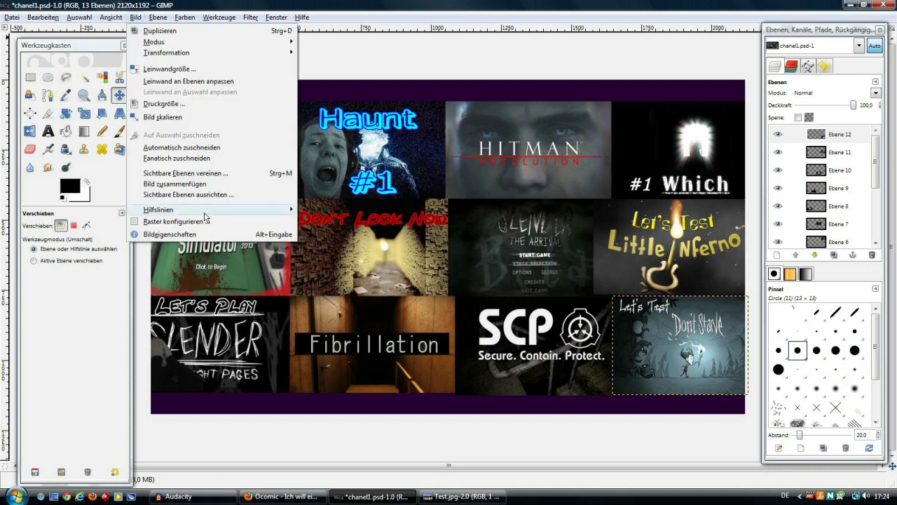
mouse_move(158, 209)
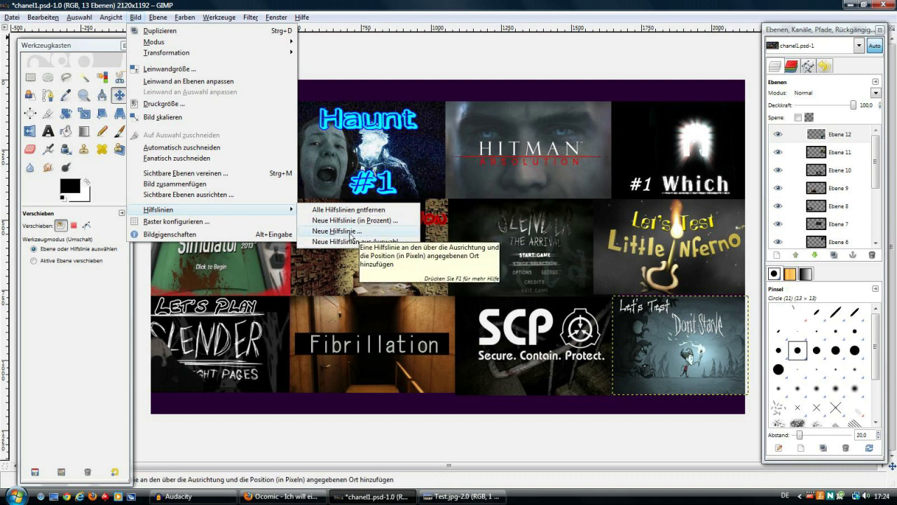
left_click(351, 232)
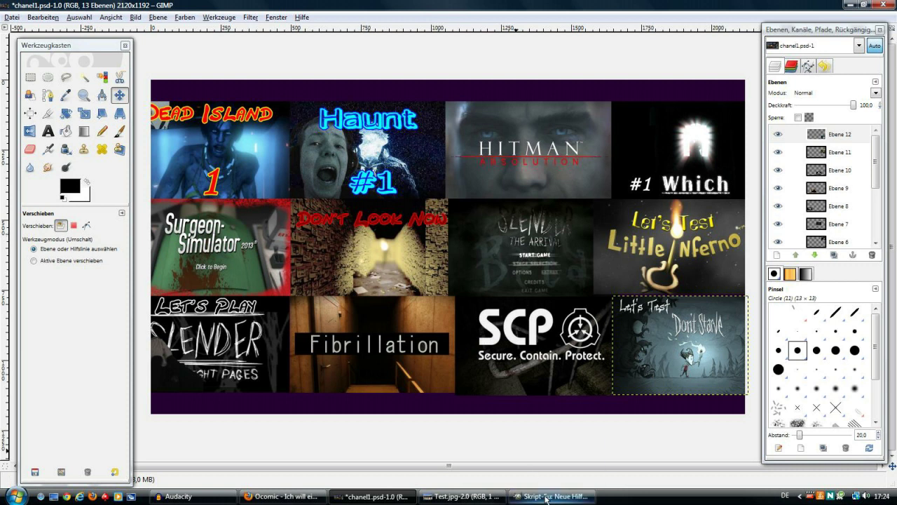
left_click(545, 497)
left_click_drag(190, 73, 343, 80)
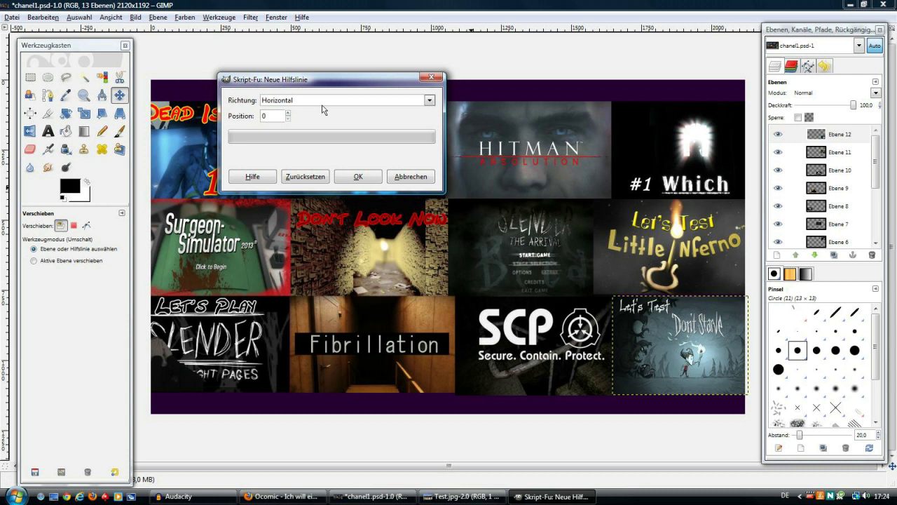
double_click(276, 119)
key("Return")
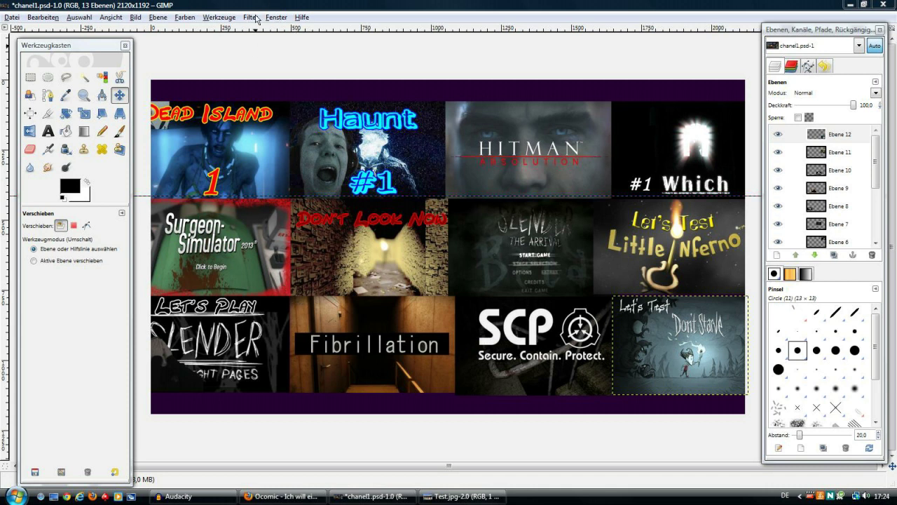
- Add a second horizontal guide at 775 px along the middle row's lower edge
left_click(254, 17)
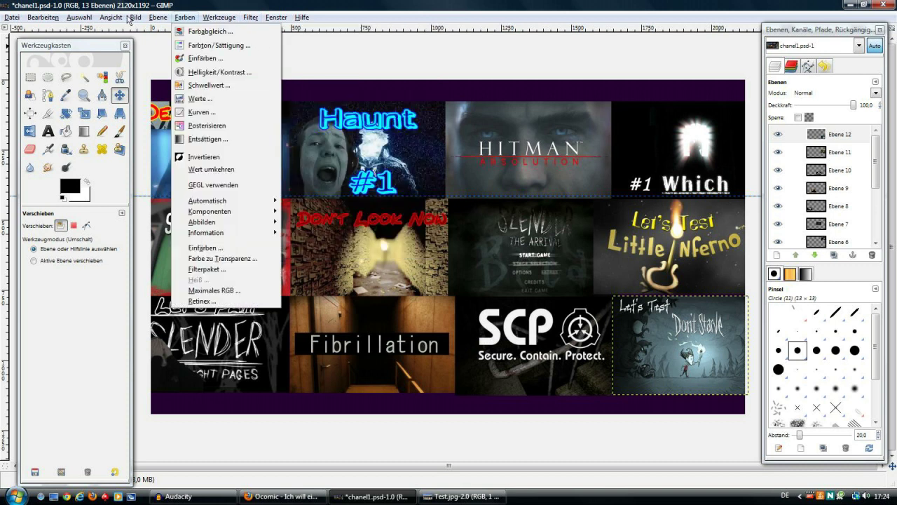
mouse_move(158, 209)
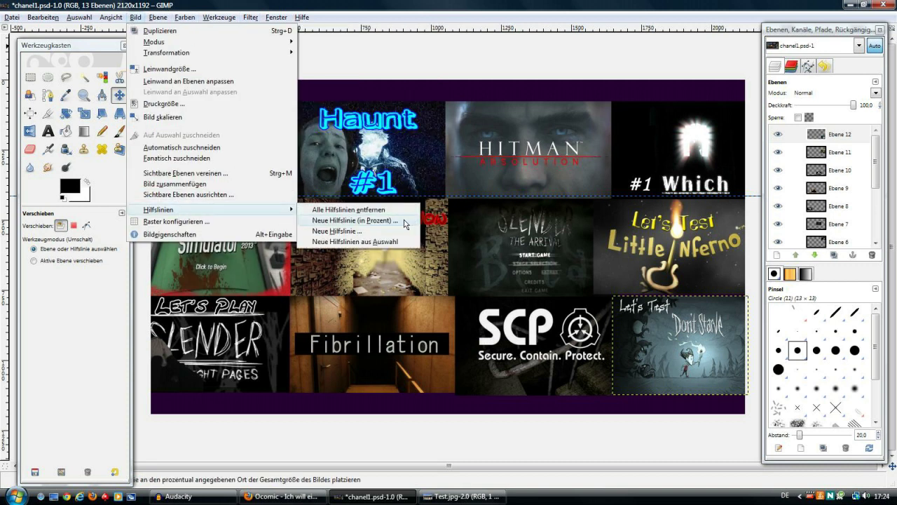
left_click(356, 232)
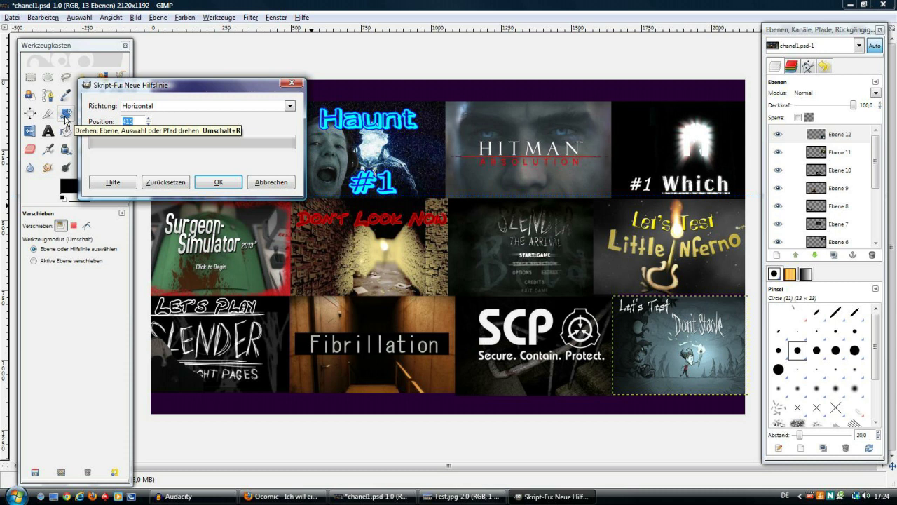
type("775")
key("Return")
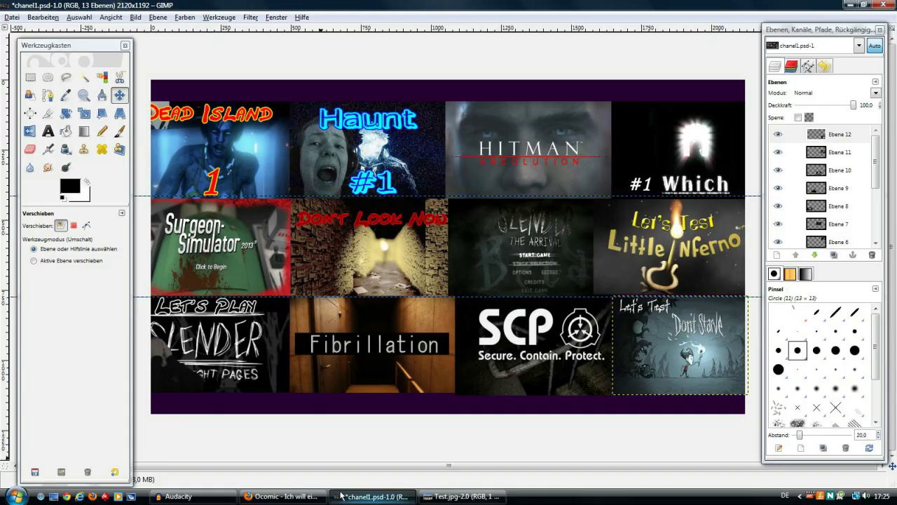
left_click(281, 497)
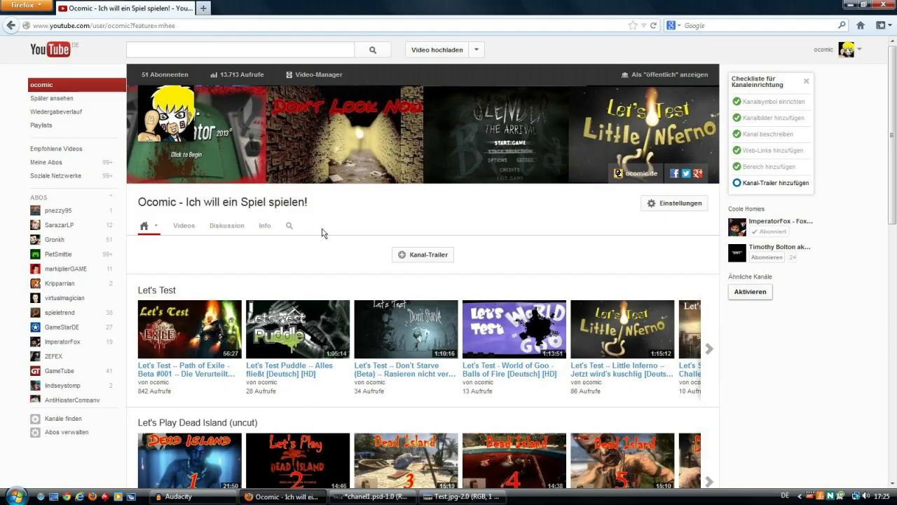
left_click(477, 51)
left_click(693, 108)
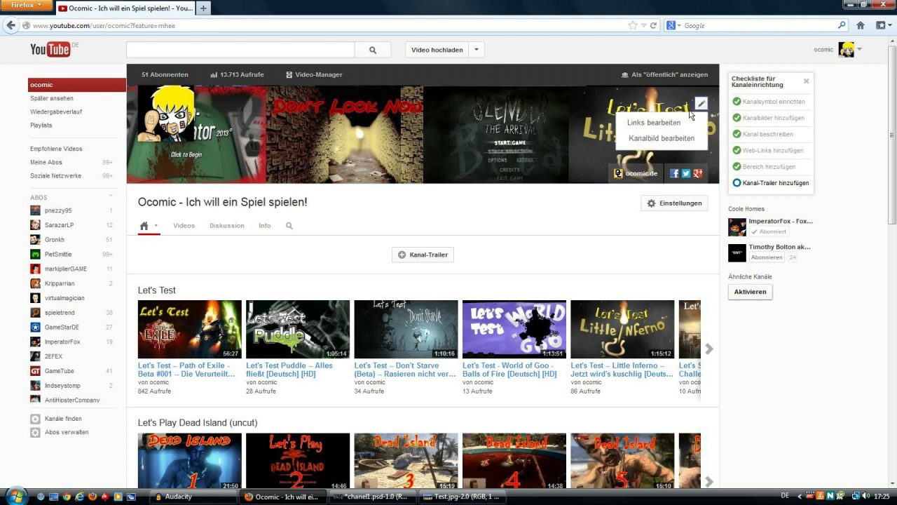
left_click(662, 138)
left_click(195, 144)
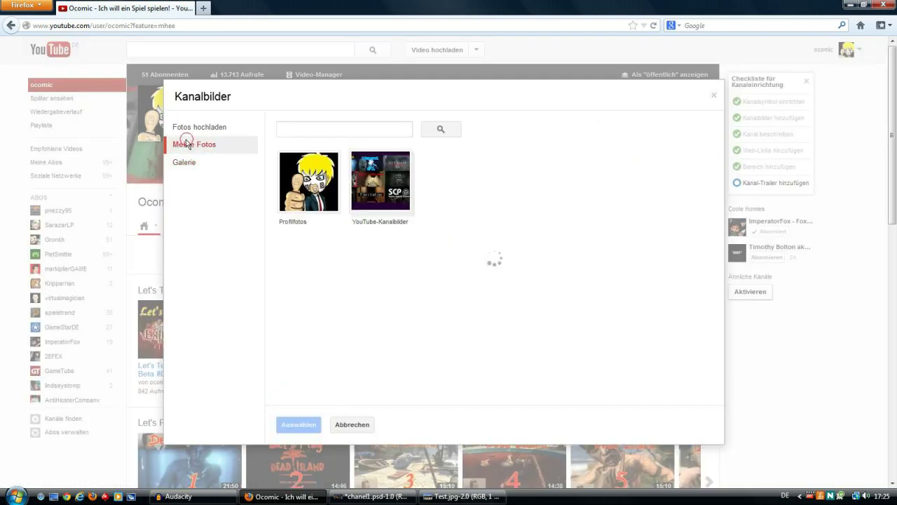
left_click(406, 188)
left_click(369, 250)
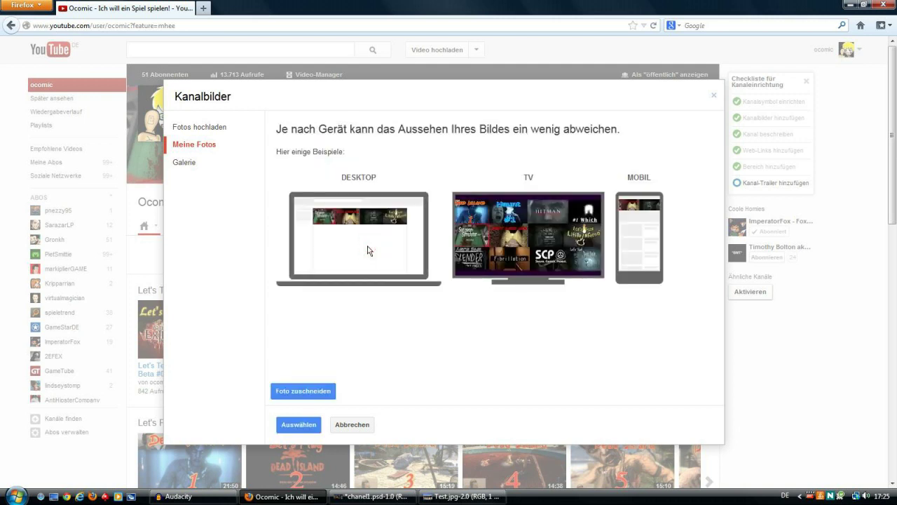
left_click(321, 390)
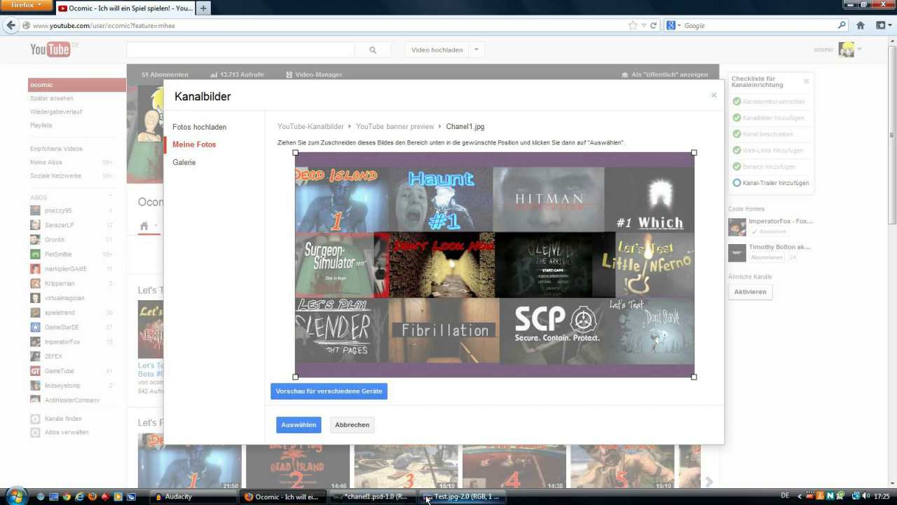
left_click(390, 496)
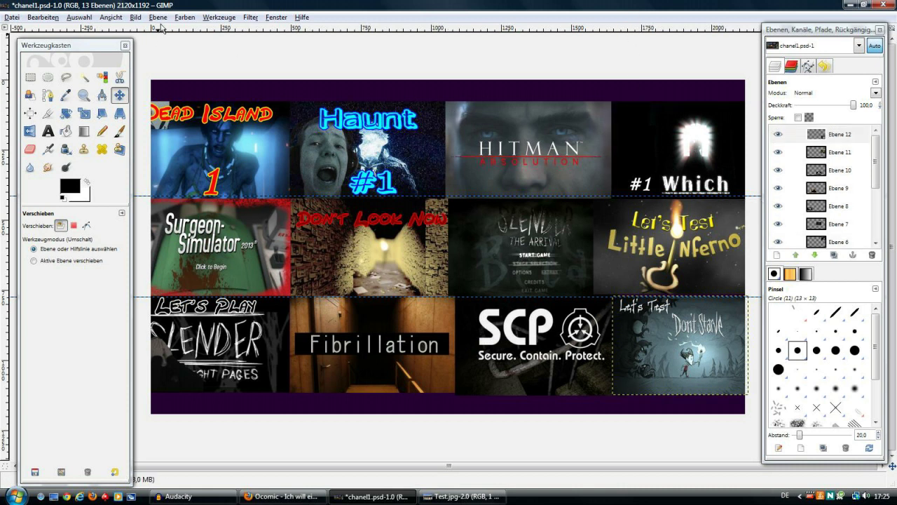
- Drag a vertical guide from the left ruler onto the banner, near 1598 px
left_click(135, 17)
left_click(135, 17)
left_click_drag(5, 189, 629, 218)
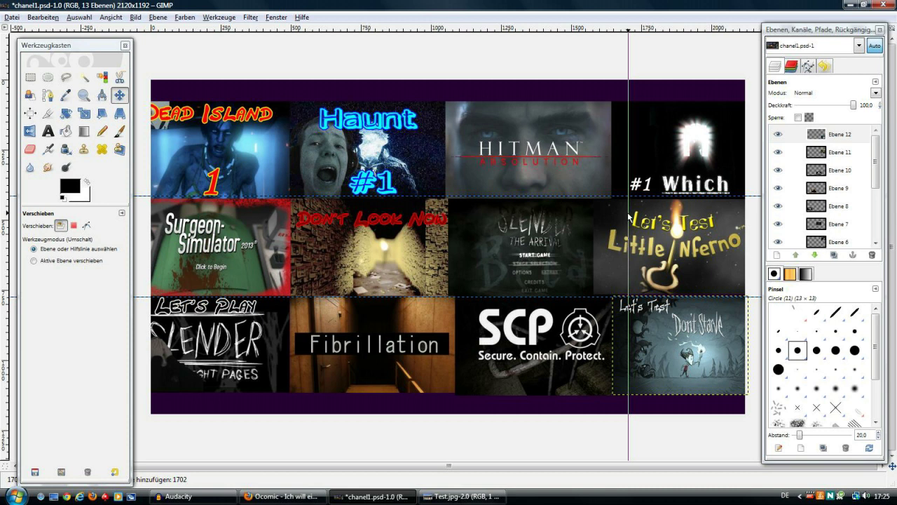
mouse_move(629, 218)
left_mouse_down()
mouse_move(599, 218)
mouse_move(629, 217)
mouse_move(3, 32)
left_mouse_up()
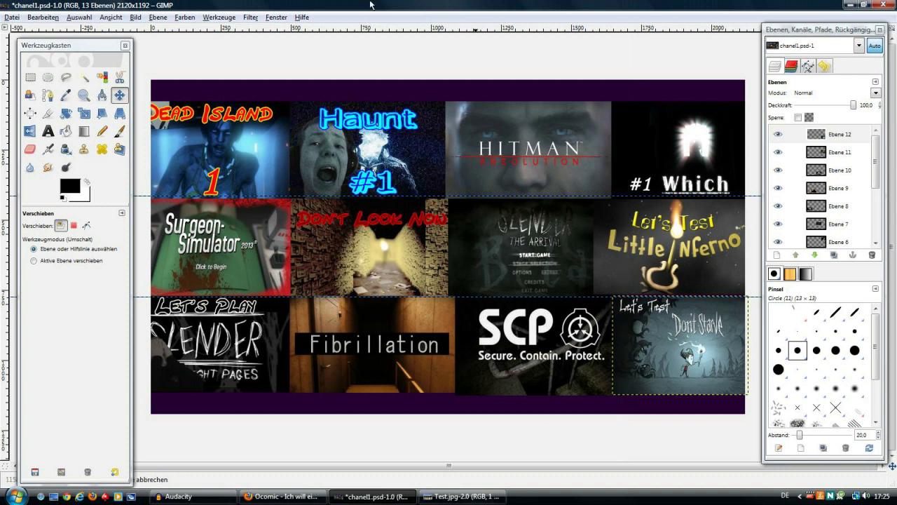
- Create a vertical guide at position 1700 px using the Vertikal orientation
left_click(145, 19)
mouse_move(158, 209)
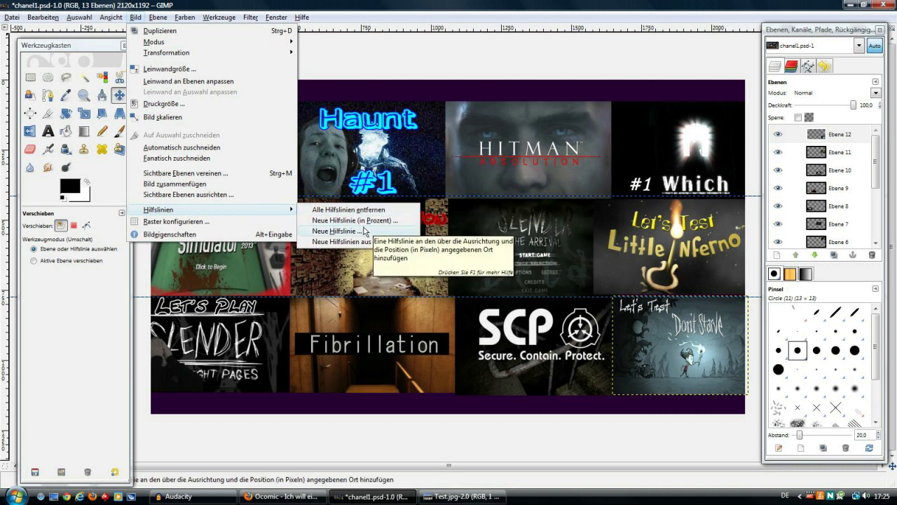
left_click(364, 231)
double_click(141, 136)
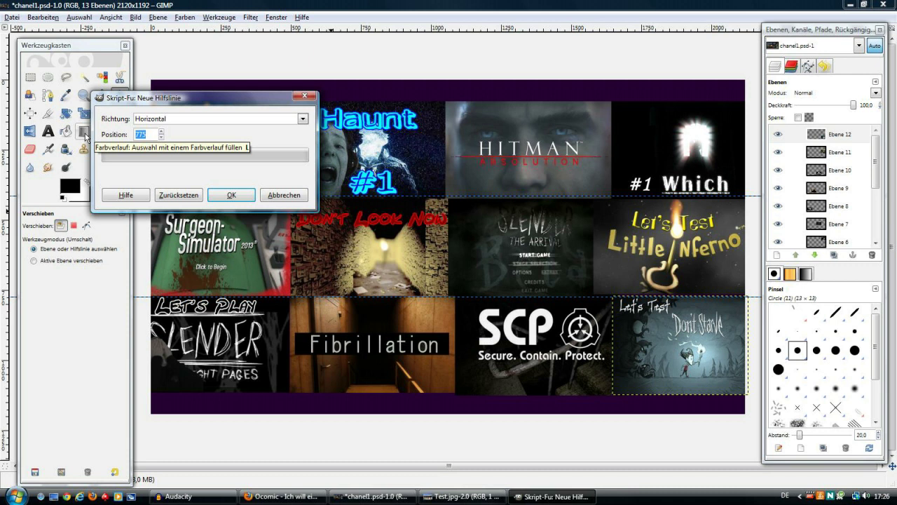
left_click(222, 120)
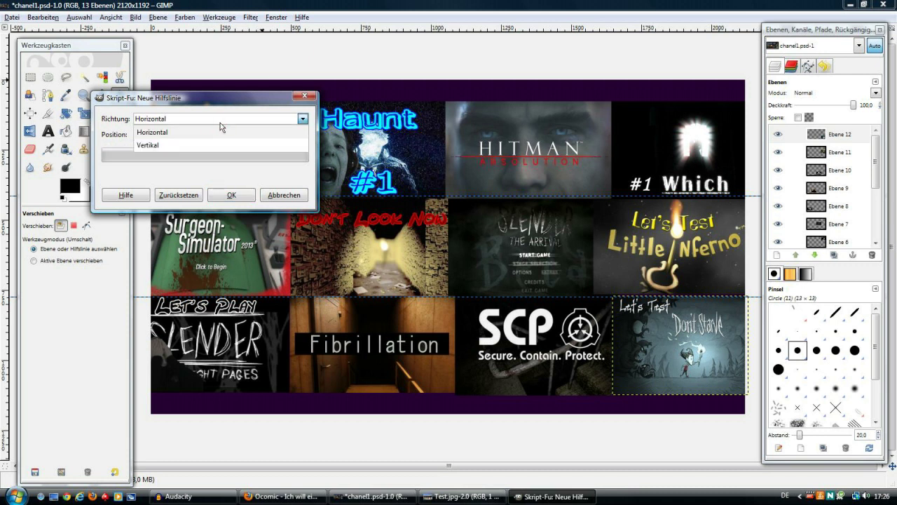
left_click(208, 144)
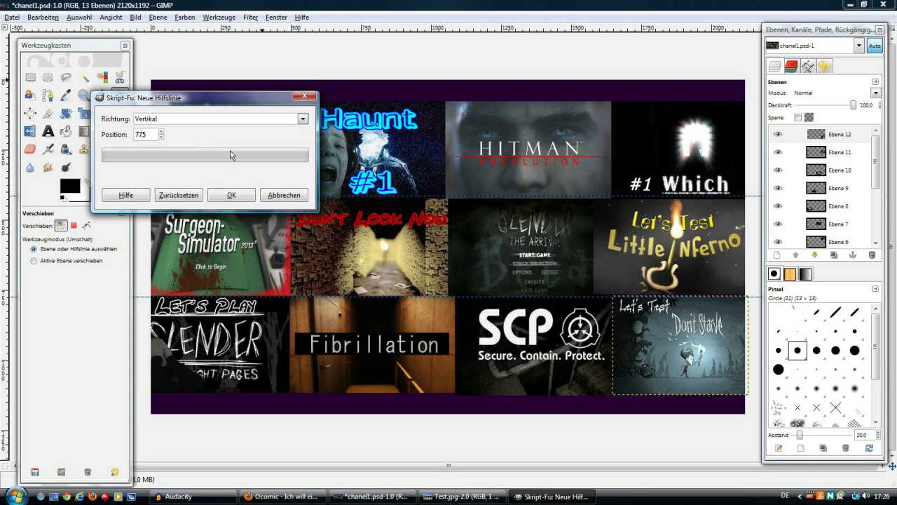
double_click(151, 134)
type("1700")
key("Return")
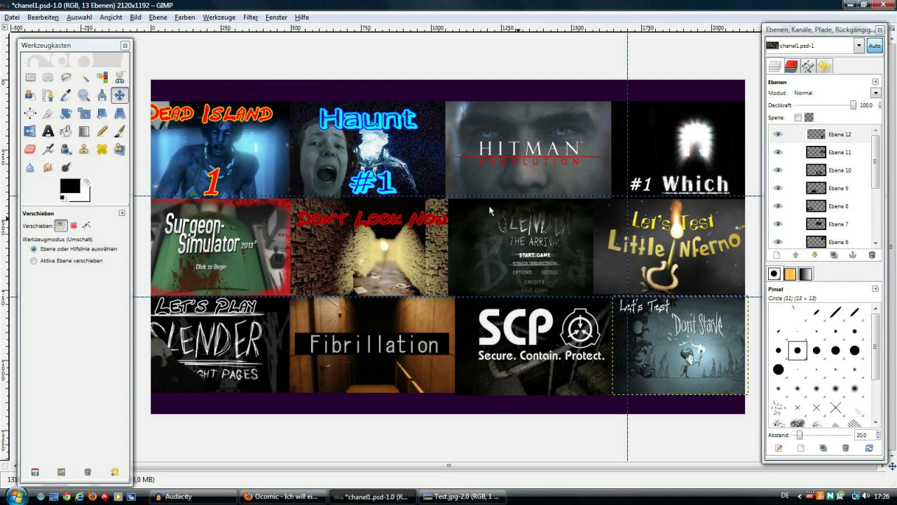
- Drag a vertical guide to about 392 px on the left, then cancel placing it
left_click_drag(3, 220, 270, 236)
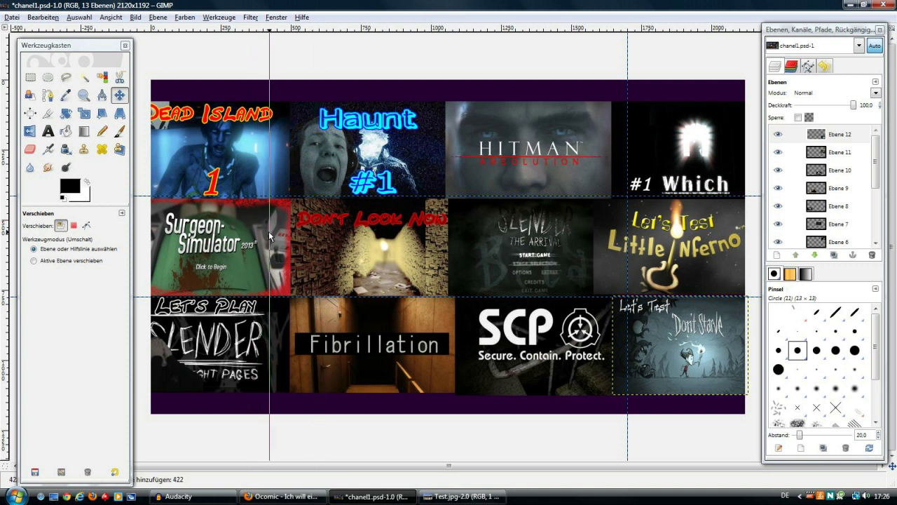
left_click_drag(270, 236, 4, 140)
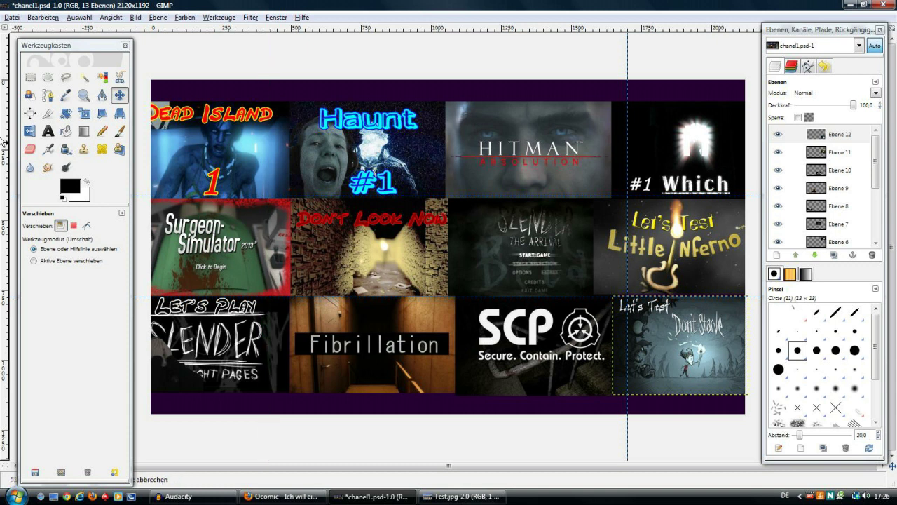
left_click(251, 18)
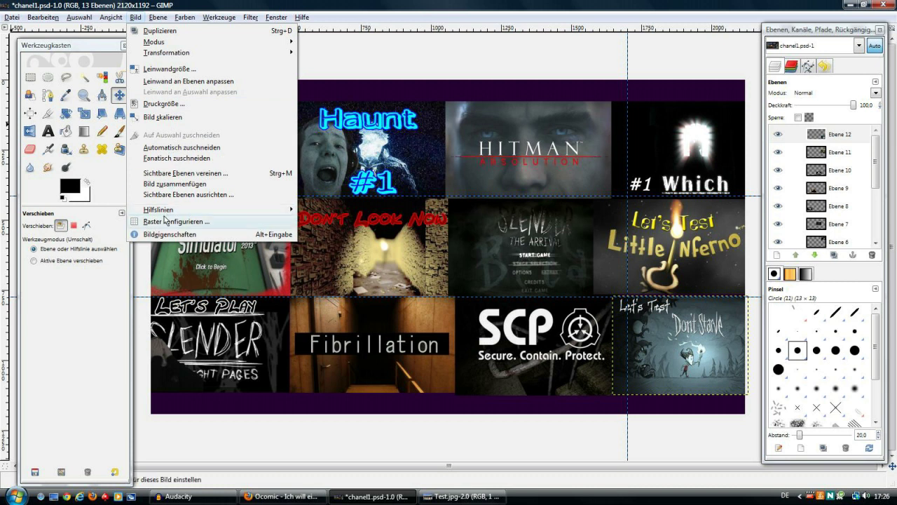
- Add a vertical guide near 400 px on the banner's left side
left_click(362, 231)
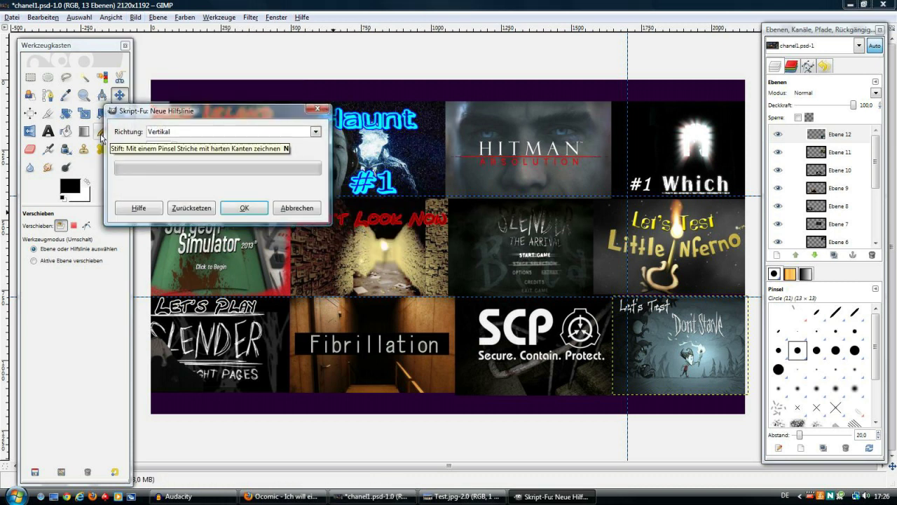
type("410")
left_click(241, 208)
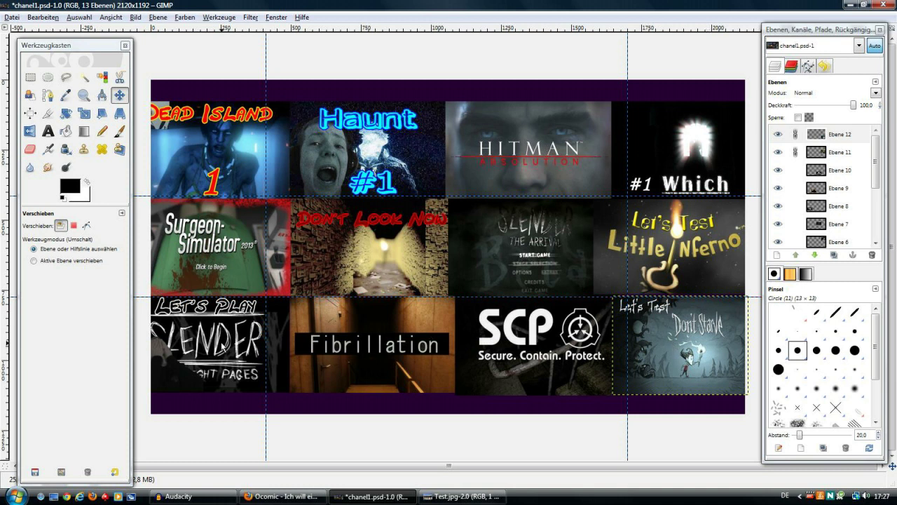
- Undo an accidental move of the Hitman tile (Ebene 12) in the chanel1.psd collage
left_click_drag(780, 155, 796, 155)
left_click_drag(876, 161, 881, 272)
left_click(505, 171)
left_click_drag(495, 159, 510, 252)
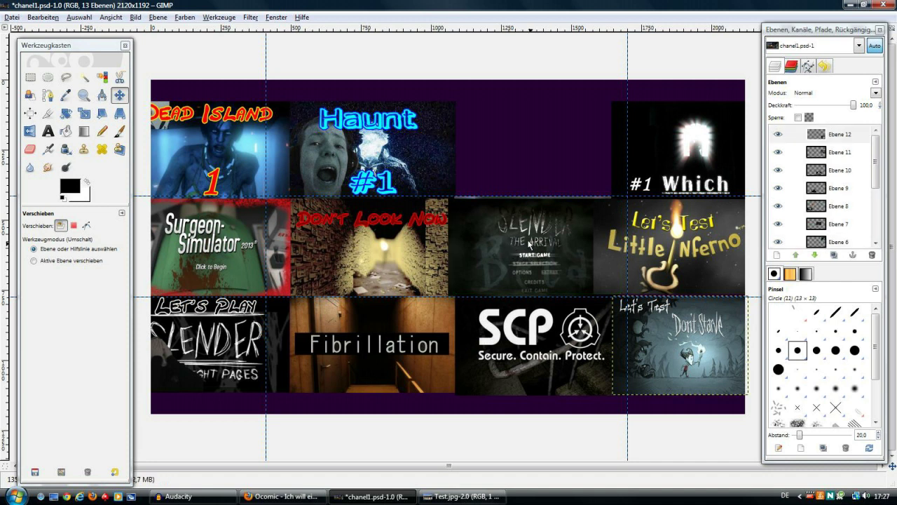
key("ctrl+z")
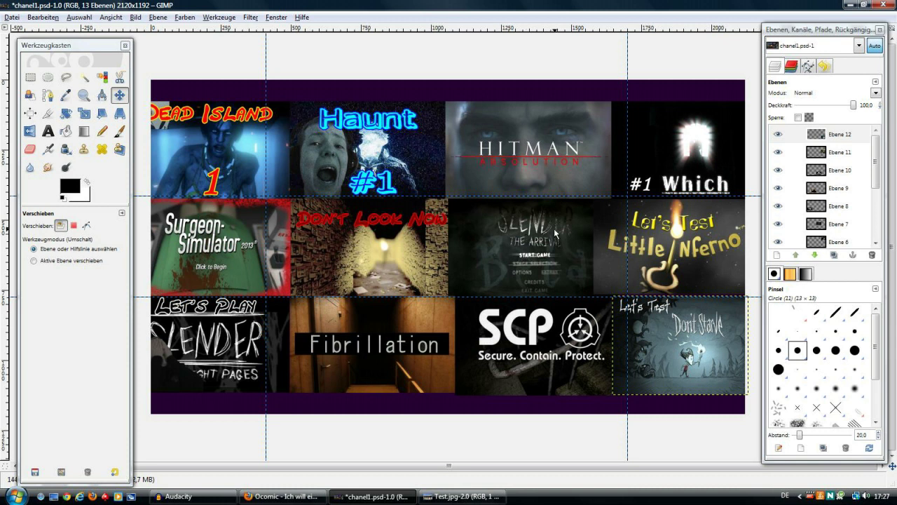
- Switch GIMP to the Test.jpg image with the Teststreifen strip
left_click(133, 18)
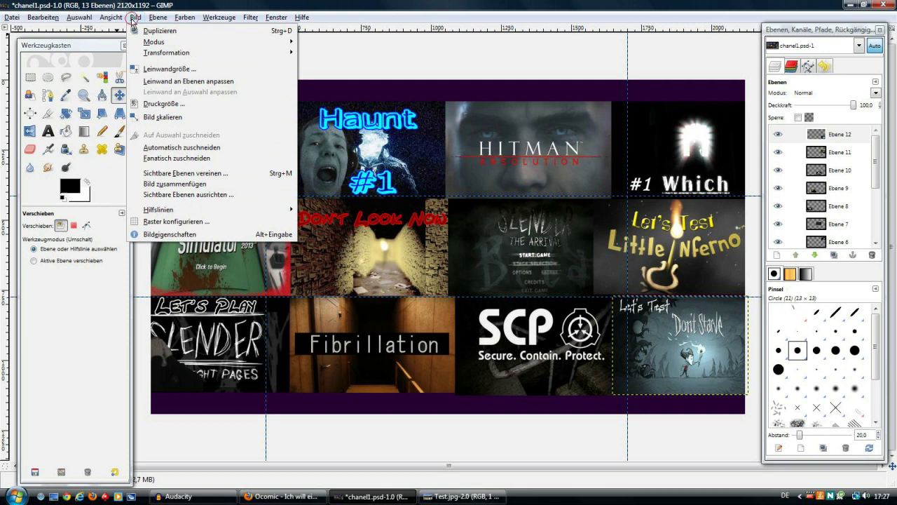
left_click(219, 4)
left_click(460, 496)
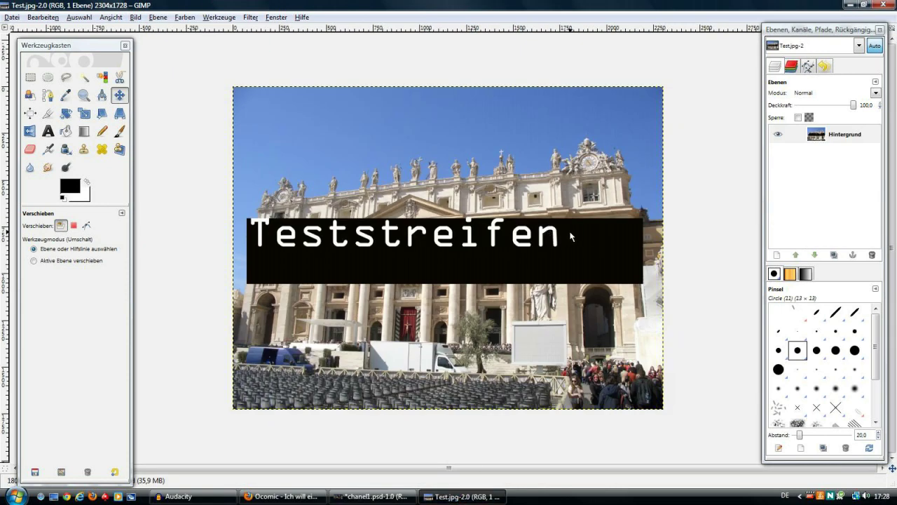
- Try a centred 2120×1590 canvas size on Test.jpg, then cancel to keep 2304×1728
left_click(138, 18)
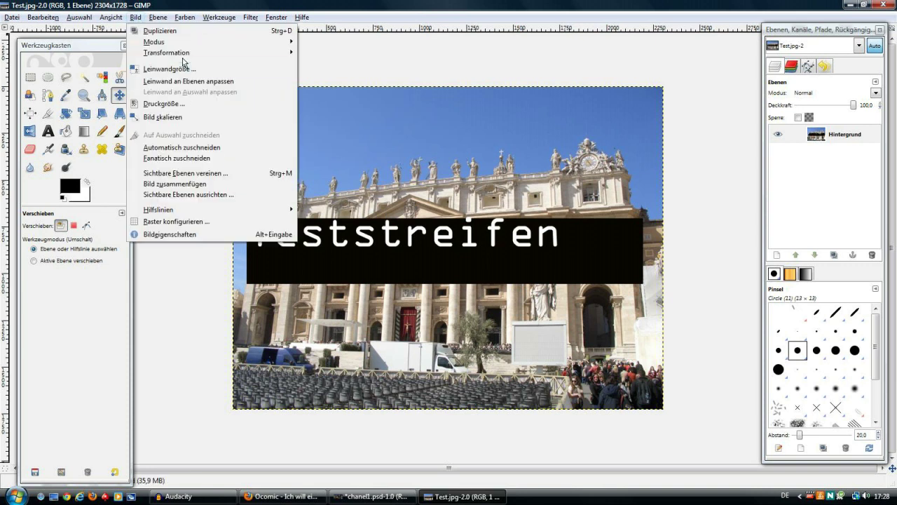
left_click(181, 69)
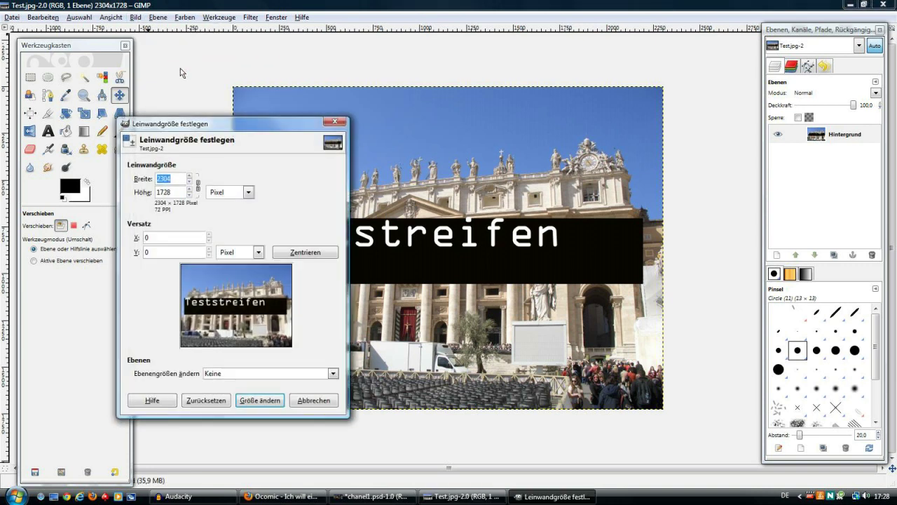
left_click(176, 194)
double_click(167, 180)
left_click(170, 193)
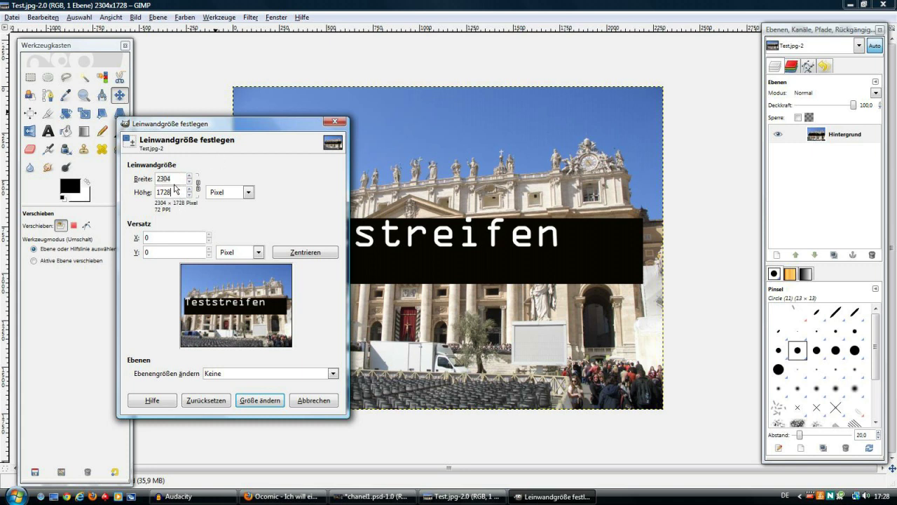
double_click(159, 195)
double_click(155, 180)
type("2120")
key("Return")
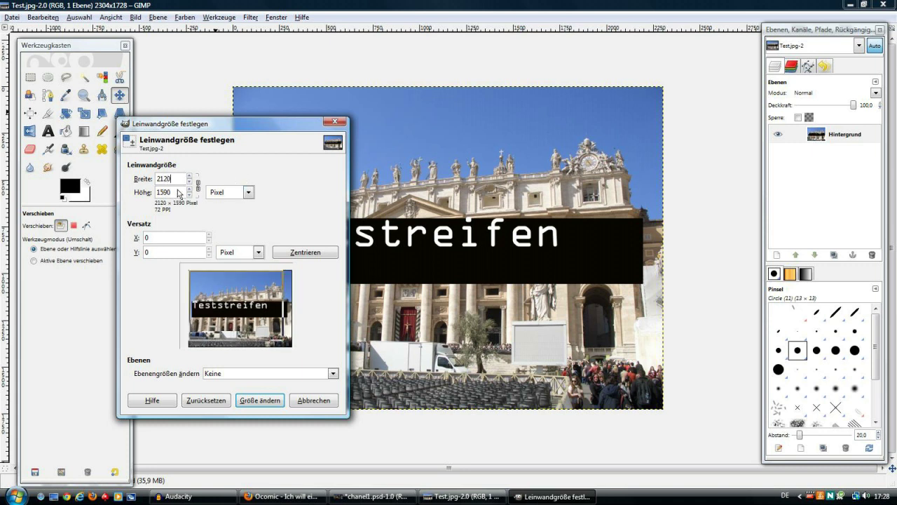
mouse_move(288, 307)
left_mouse_down()
mouse_move(277, 309)
mouse_move(284, 305)
left_mouse_up()
left_click(313, 251)
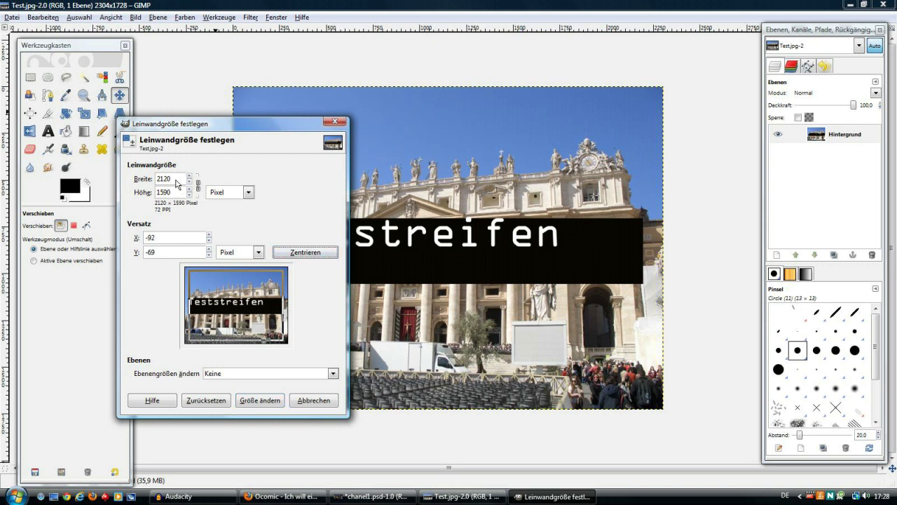
left_click(294, 398)
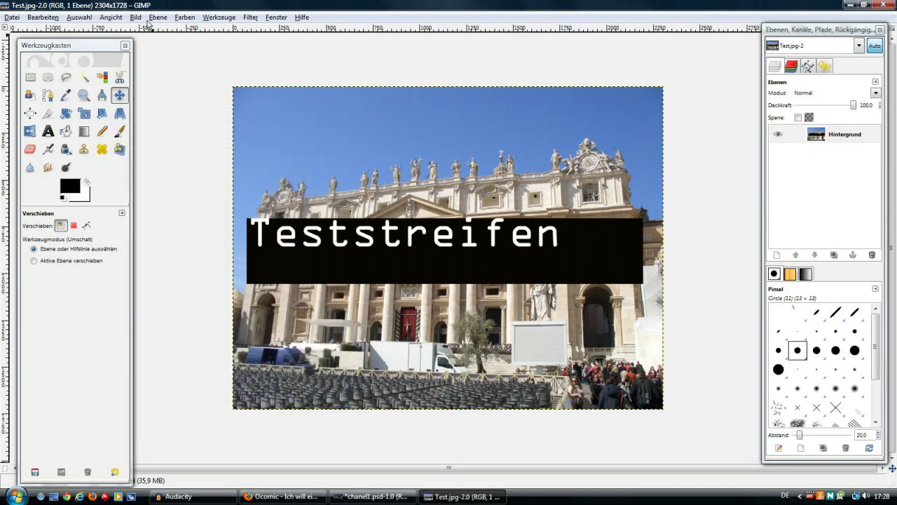
- Set Test.jpg's canvas size to width 2120, height 1590 in Leinwandgröße
left_click(137, 17)
left_click(181, 70)
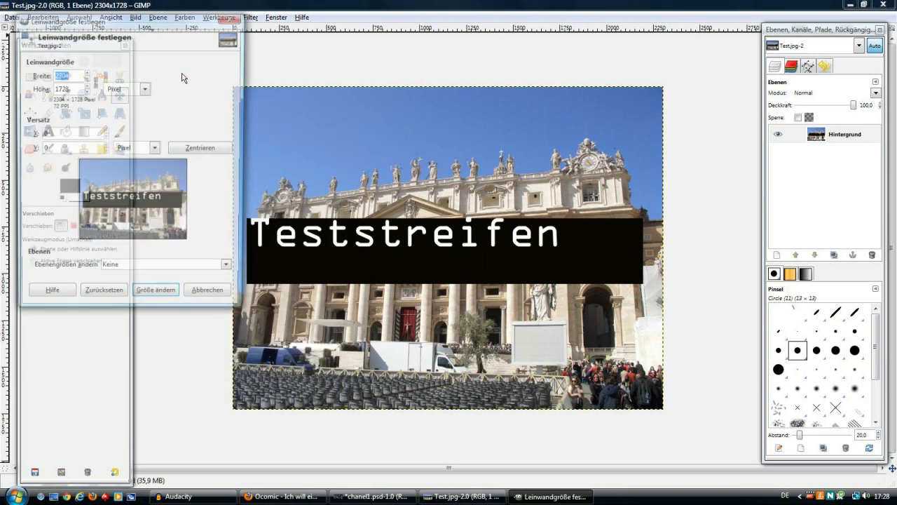
left_click_drag(82, 91, 43, 90)
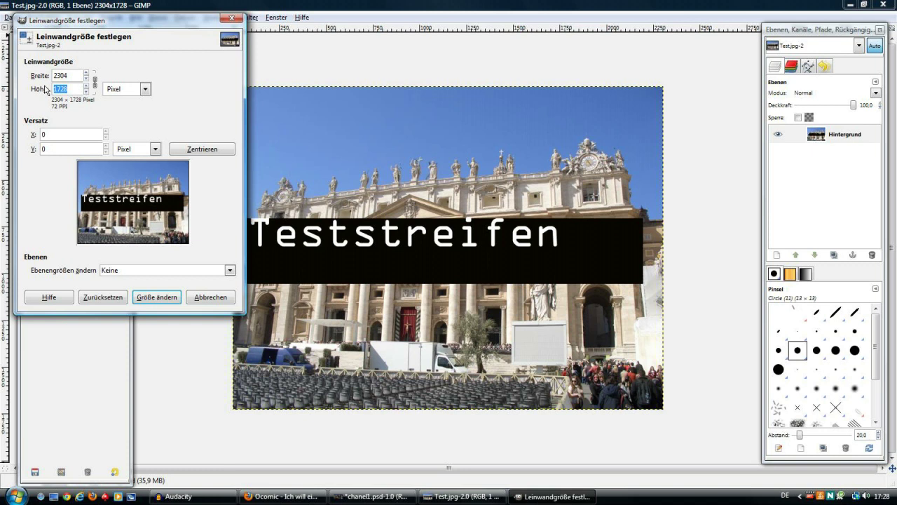
type("119")
key("Return")
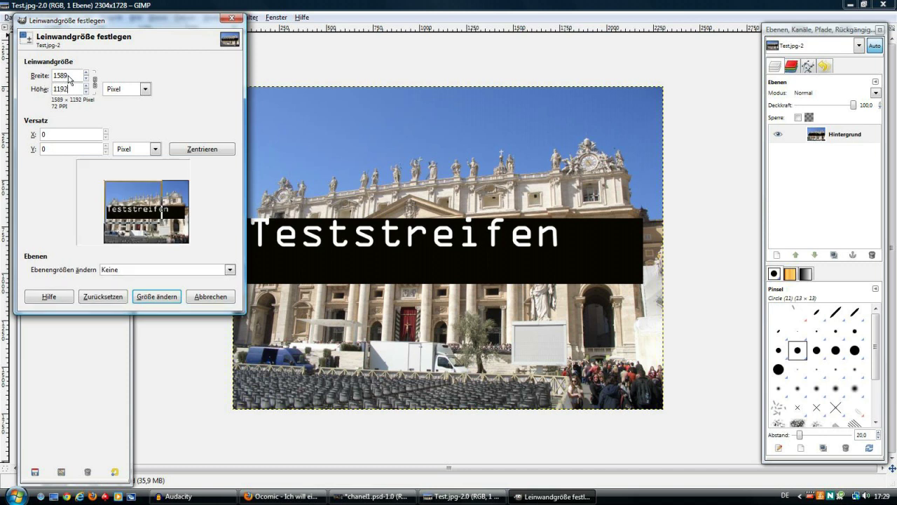
left_click_drag(70, 76, 50, 77)
left_click(78, 80)
double_click(73, 78)
type("2120")
key("Return")
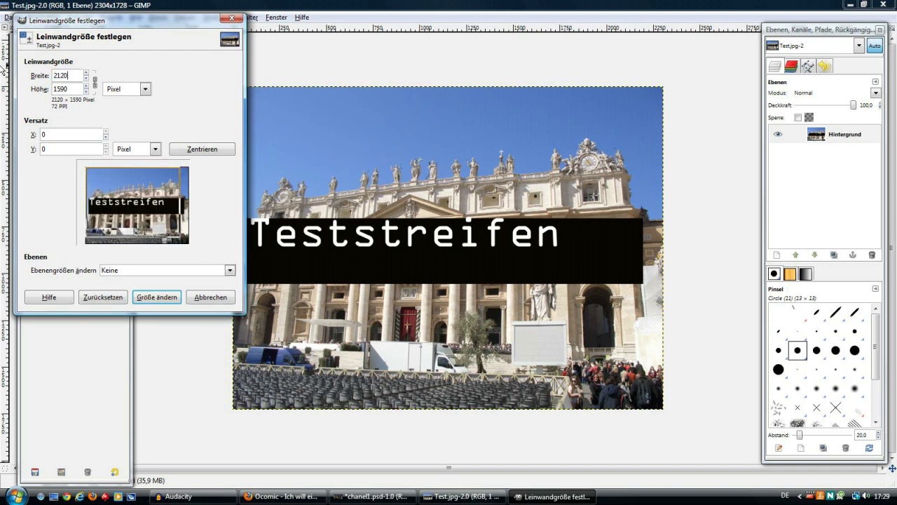
- Centre the St. Peter's photo on the 2120×1590 canvas and apply the resize
left_click(204, 152)
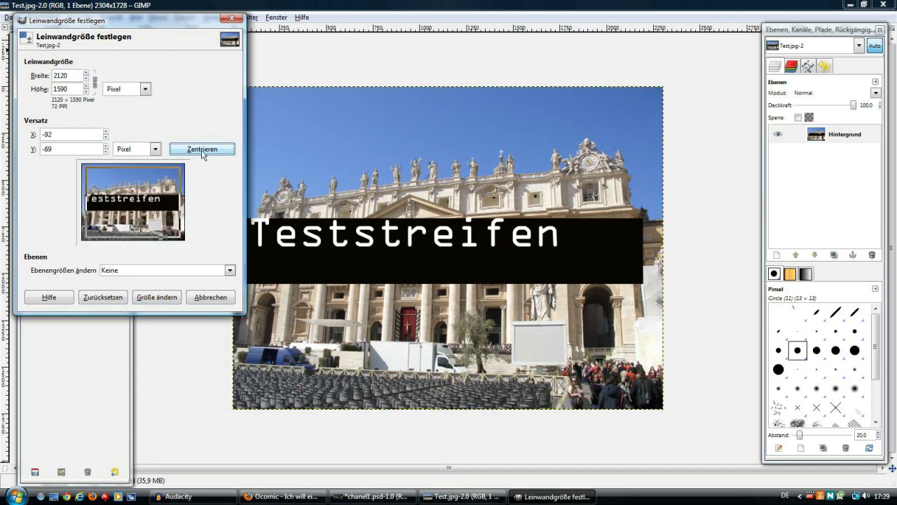
mouse_move(130, 203)
left_mouse_down()
mouse_move(124, 195)
mouse_move(154, 199)
left_mouse_up()
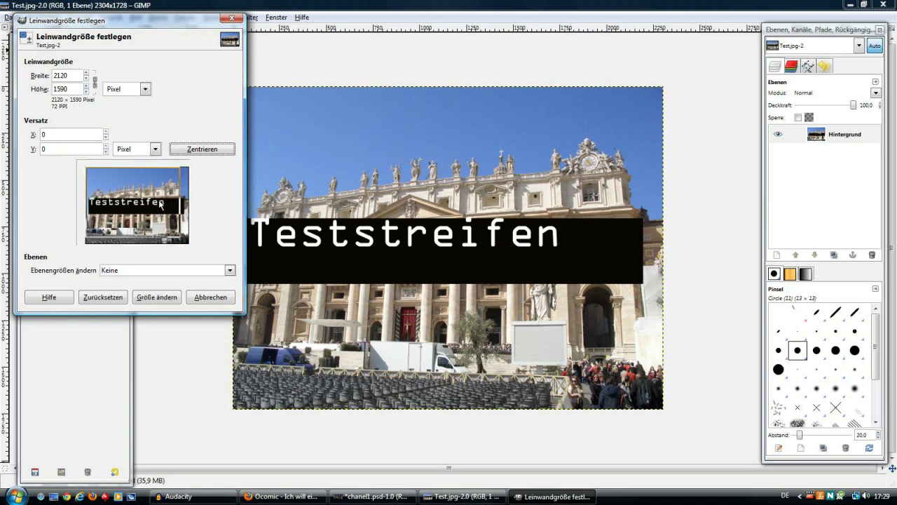
left_click(201, 150)
left_click(160, 295)
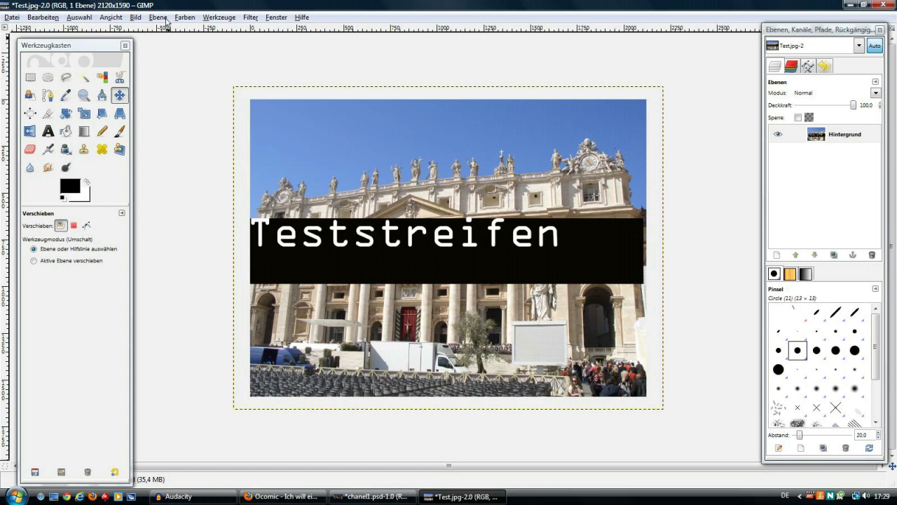
- Cancel the Leinwandgröße dialog and undo the canvas cut back to 2304×1728
left_click(127, 19)
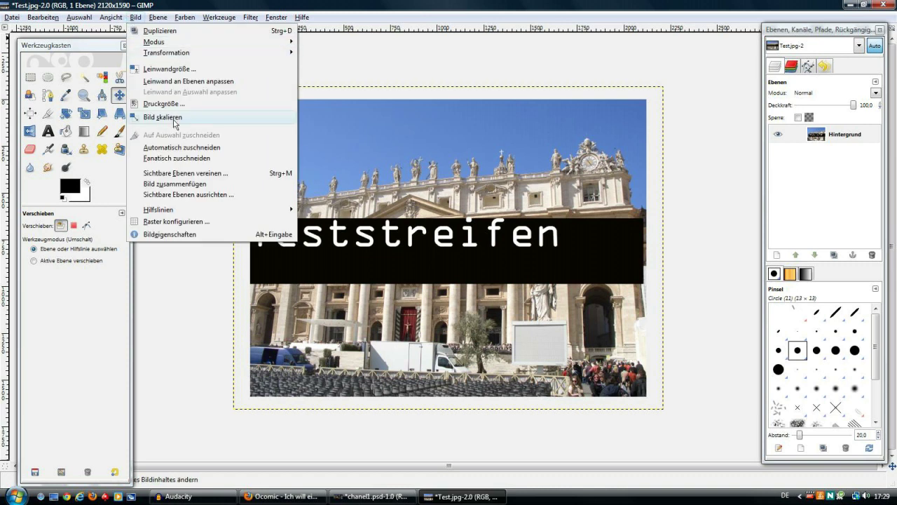
left_click(166, 70)
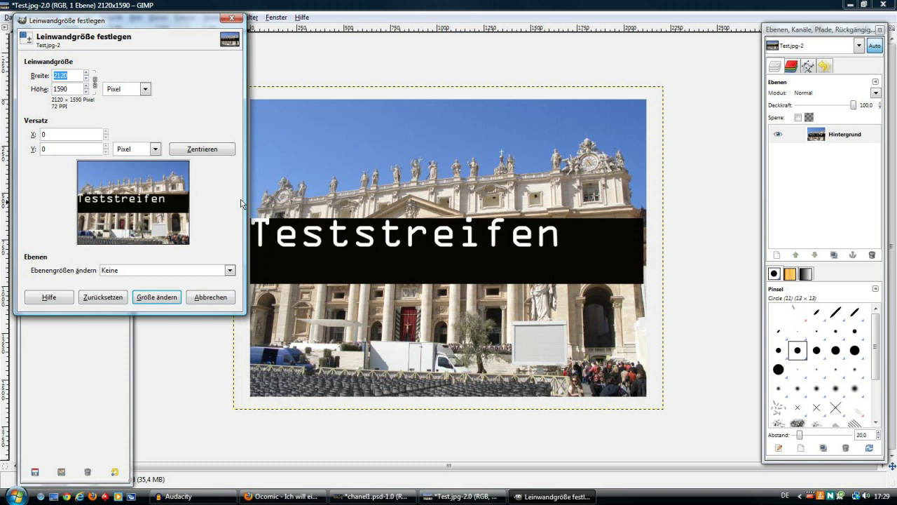
left_click(199, 298)
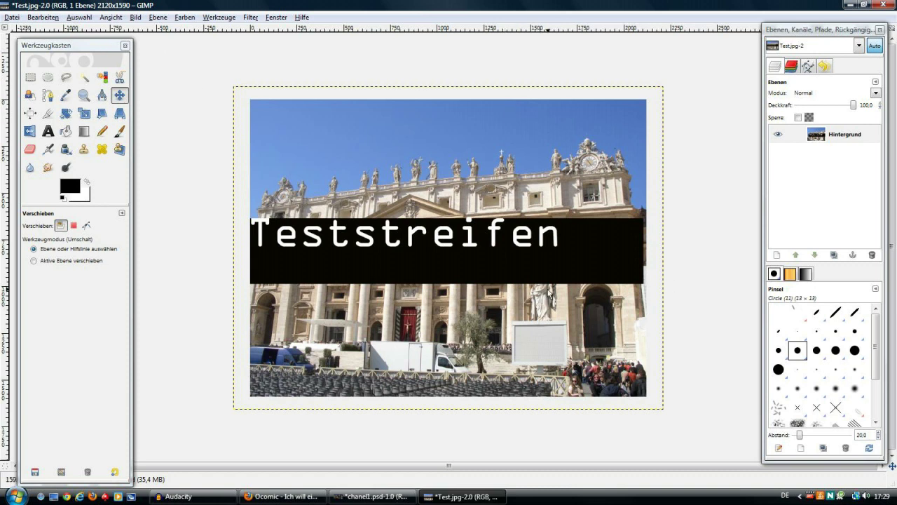
key("ctrl+z")
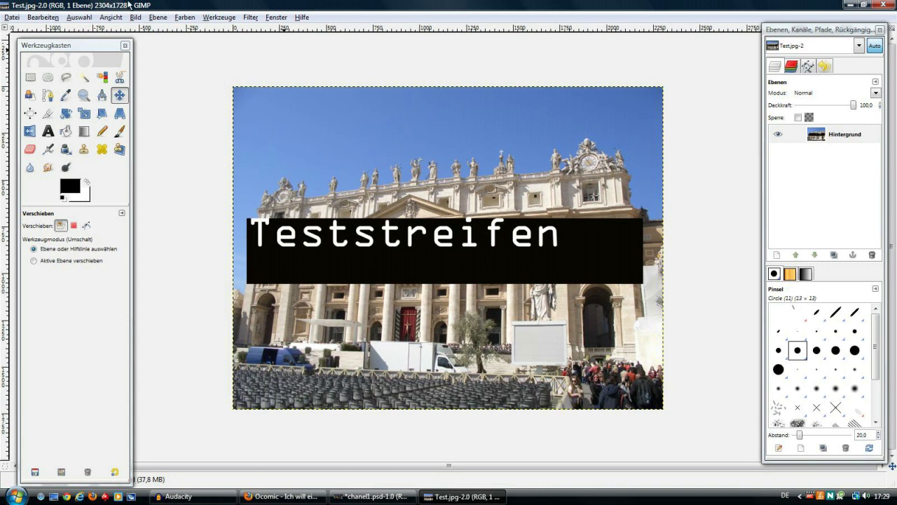
- Scale Test.jpg to 2120×1590 with Bild skalieren, then undo it
left_click(135, 17)
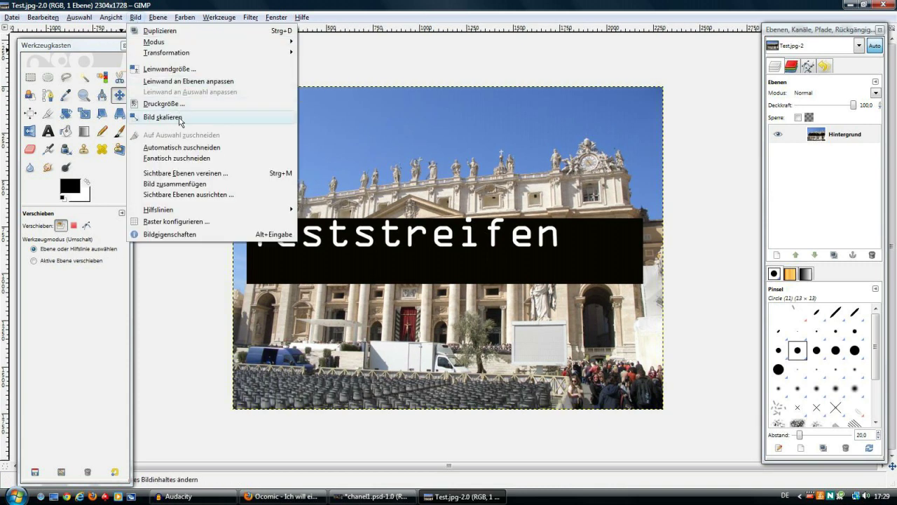
left_click(180, 117)
left_click(108, 89)
double_click(109, 89)
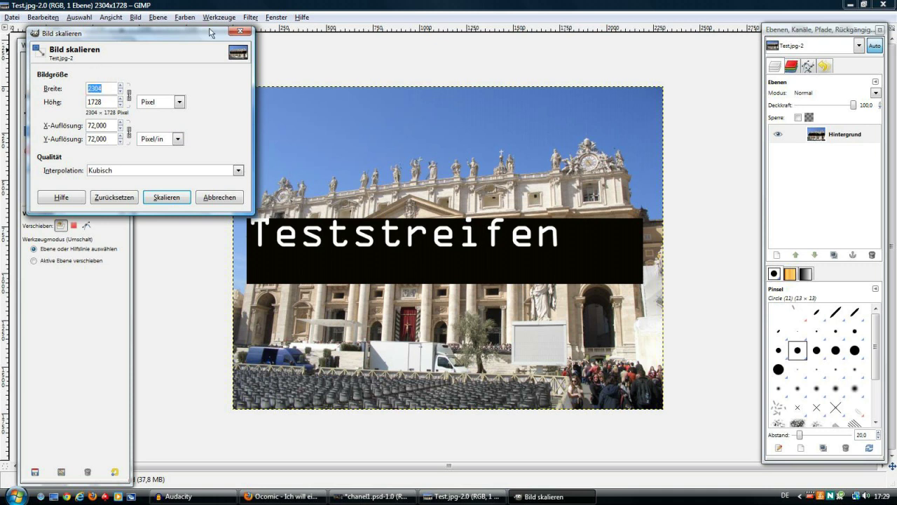
type("212")
left_click(181, 197)
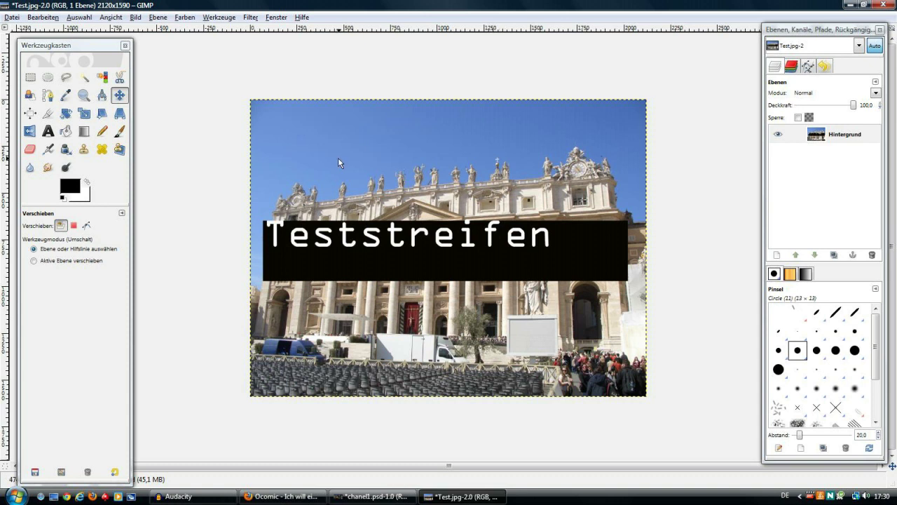
left_click(135, 17)
key("Escape")
key("ctrl+z")
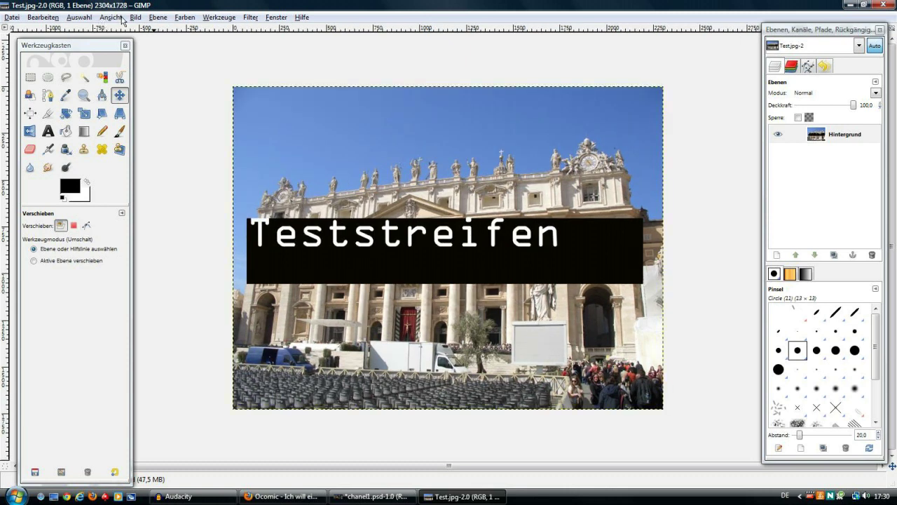
- Trial an unlinked 2304×1192 scale of Test.jpg, then undo the squashed result
left_click(135, 17)
left_click(185, 117)
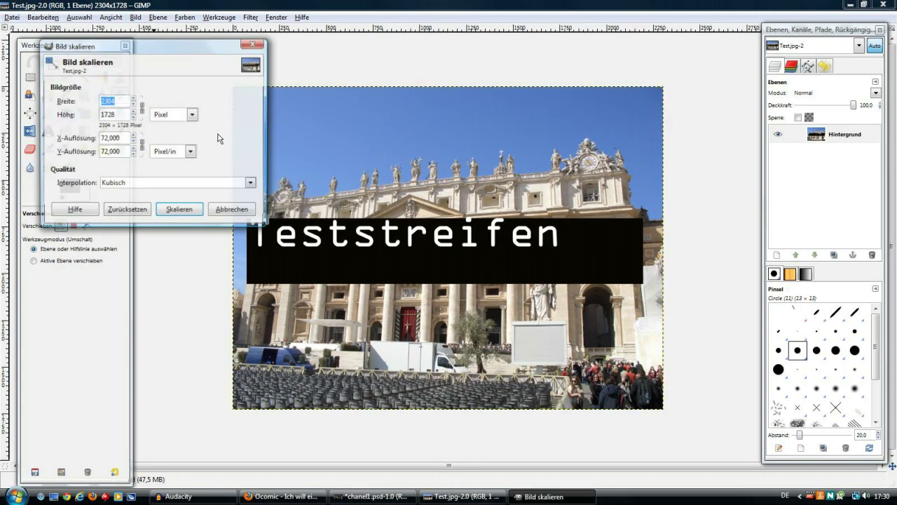
left_click(142, 109)
key("Tab")
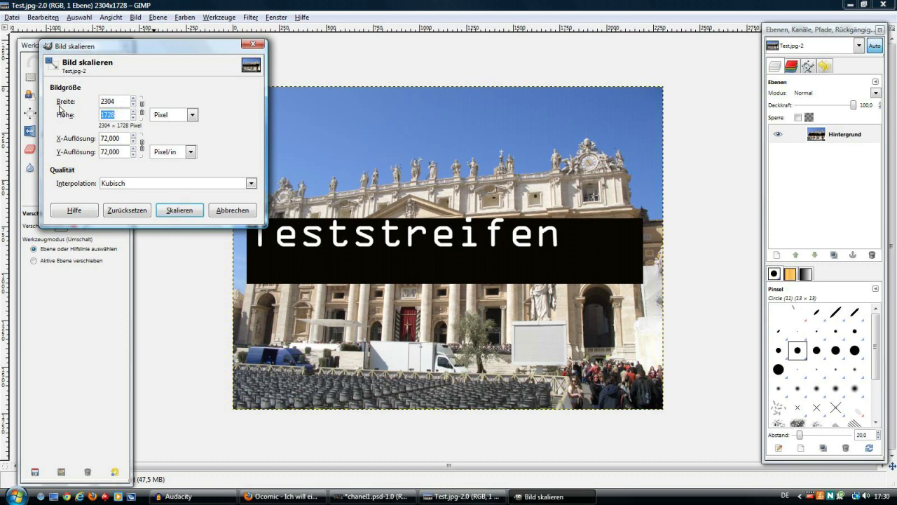
type("119")
left_click(180, 210)
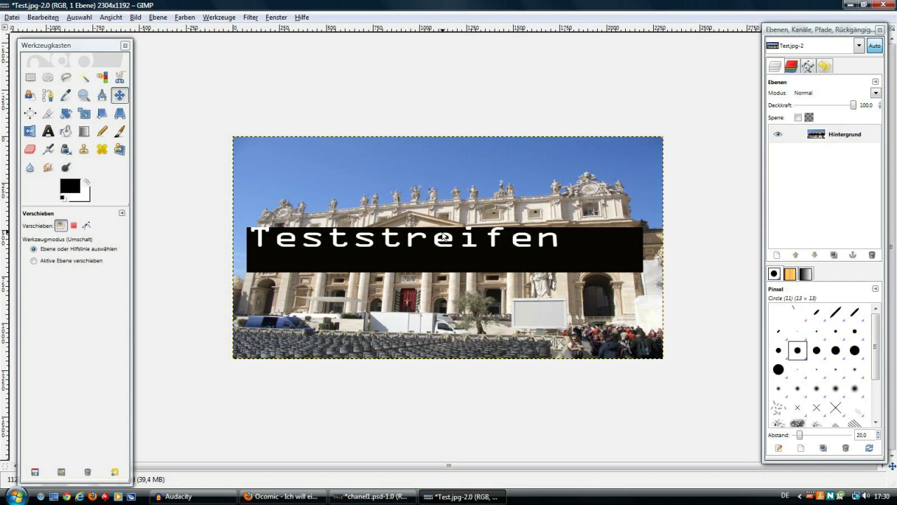
key("ctrl+z")
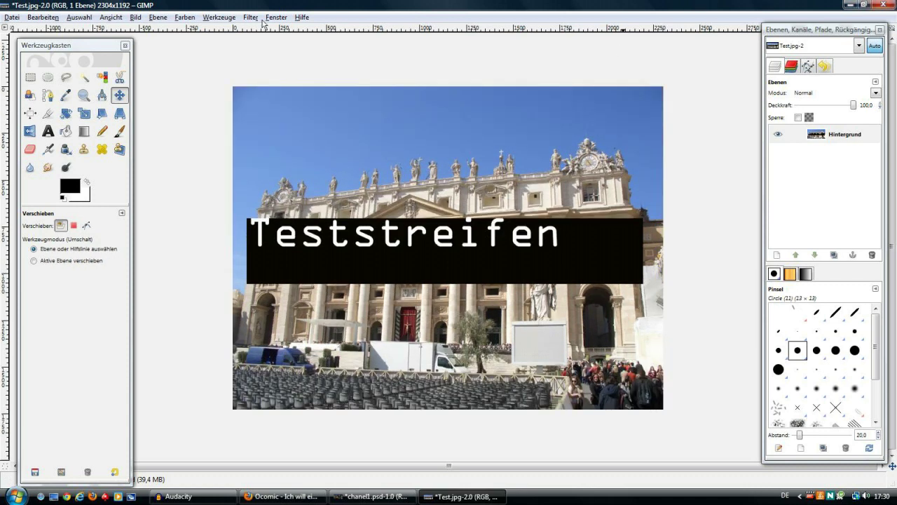
- Scale Test.jpg proportionally to 2120×1590 pixels
left_click(135, 17)
left_click(170, 120)
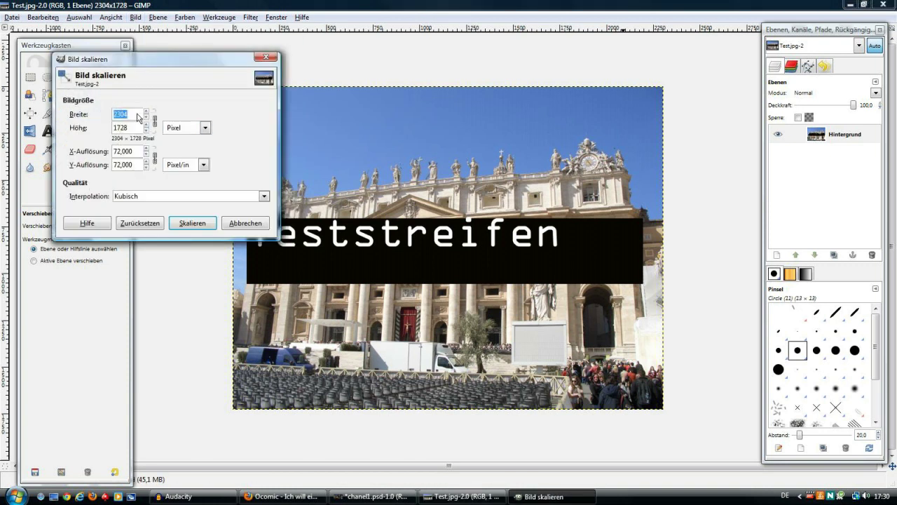
type("212")
left_click(192, 223)
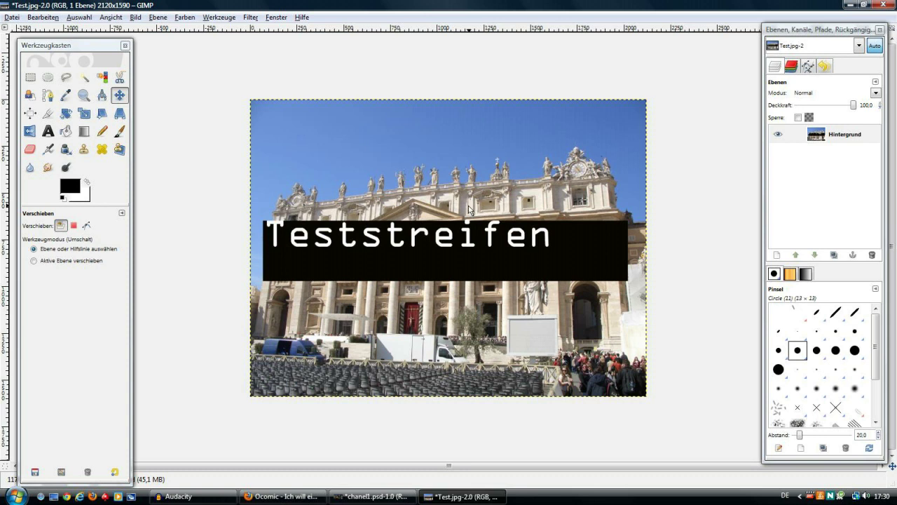
- Set Test.jpg's canvas to 2120×1192 px, shifting the photo 180 px up
left_click(139, 17)
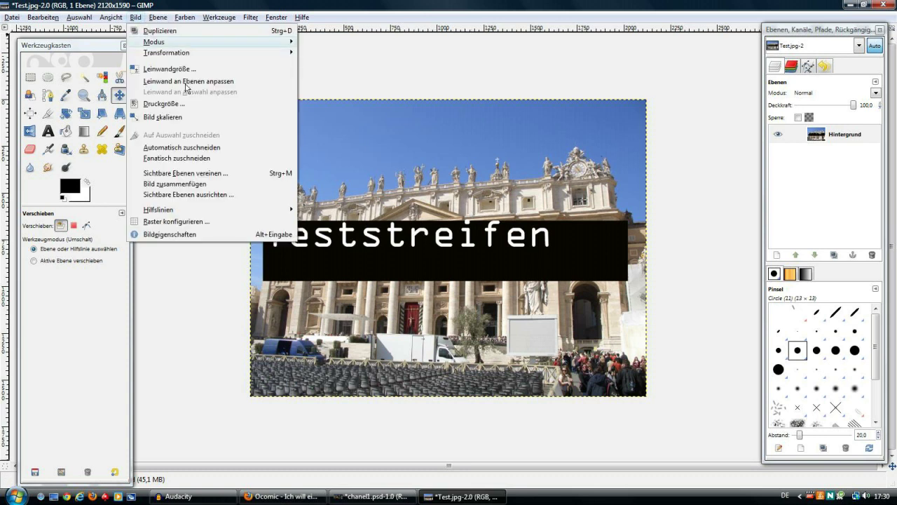
left_click(187, 71)
left_click(146, 139)
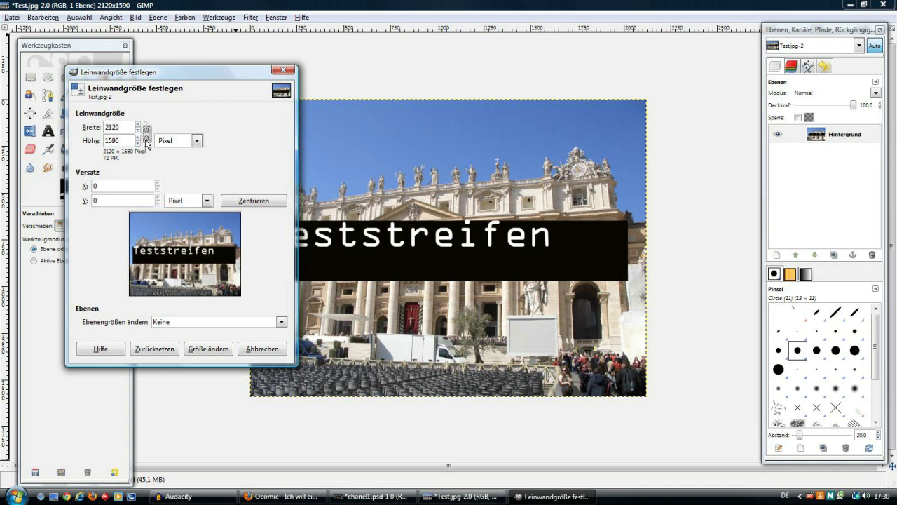
left_click_drag(132, 141, 100, 144)
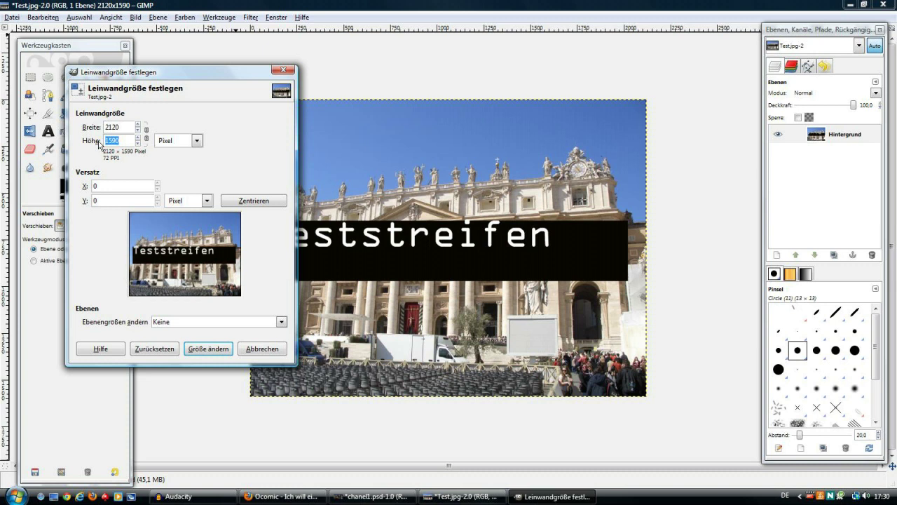
type("1192")
left_click(116, 187)
left_click_drag(180, 252, 189, 241)
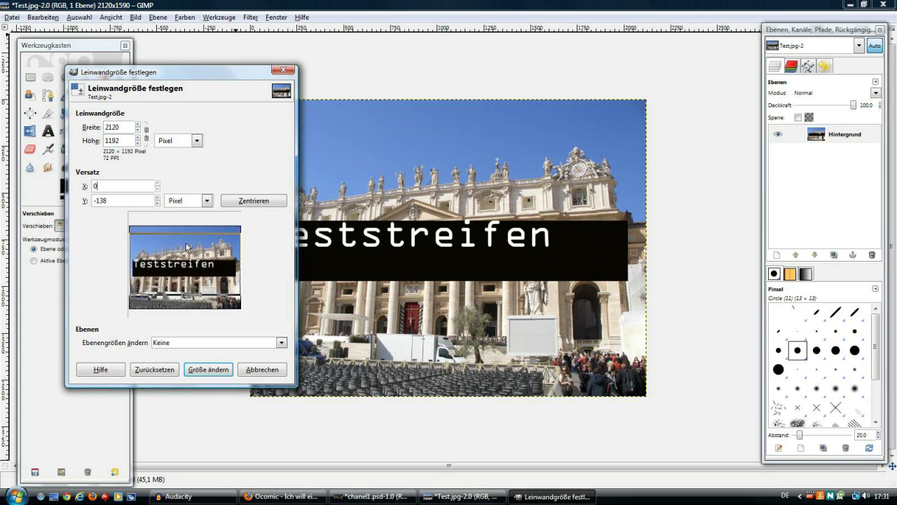
left_click_drag(189, 241, 184, 240)
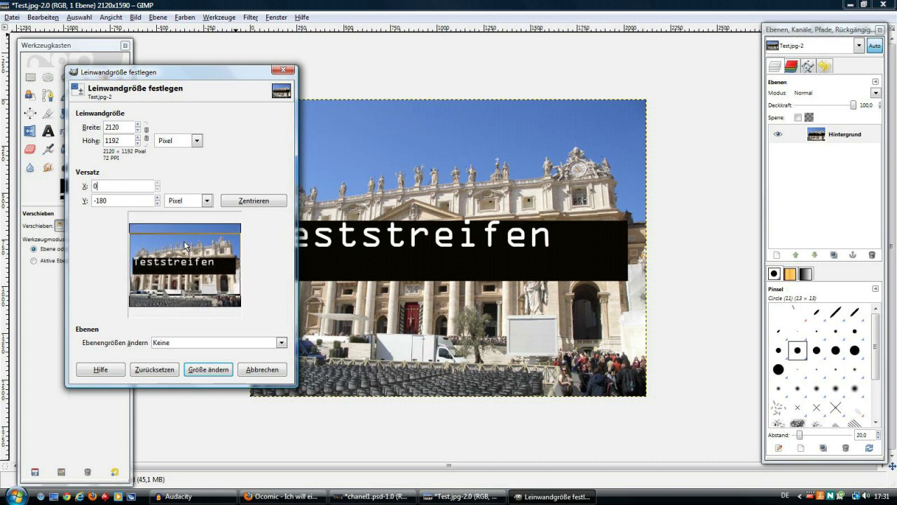
left_click(208, 369)
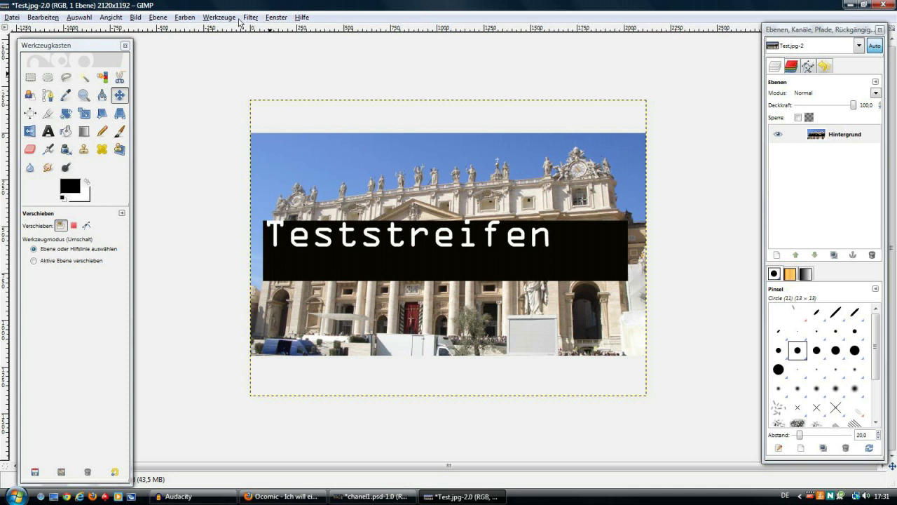
- Add vertical guides at 410 px and 1700 px via Neue Hilfslinie
left_click(135, 18)
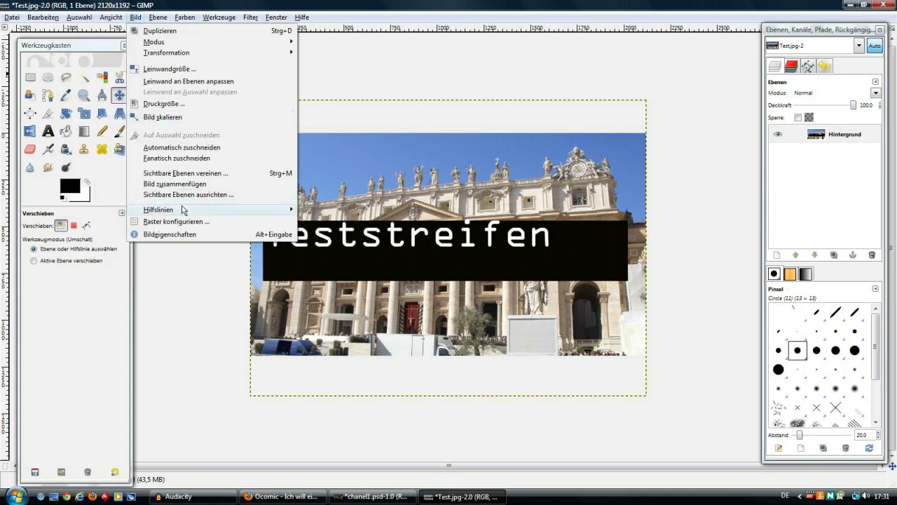
mouse_move(158, 210)
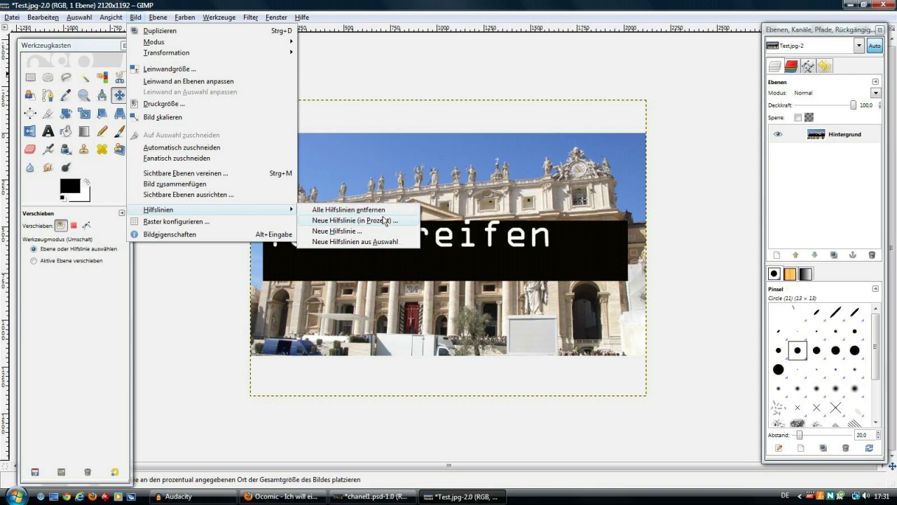
left_click(372, 230)
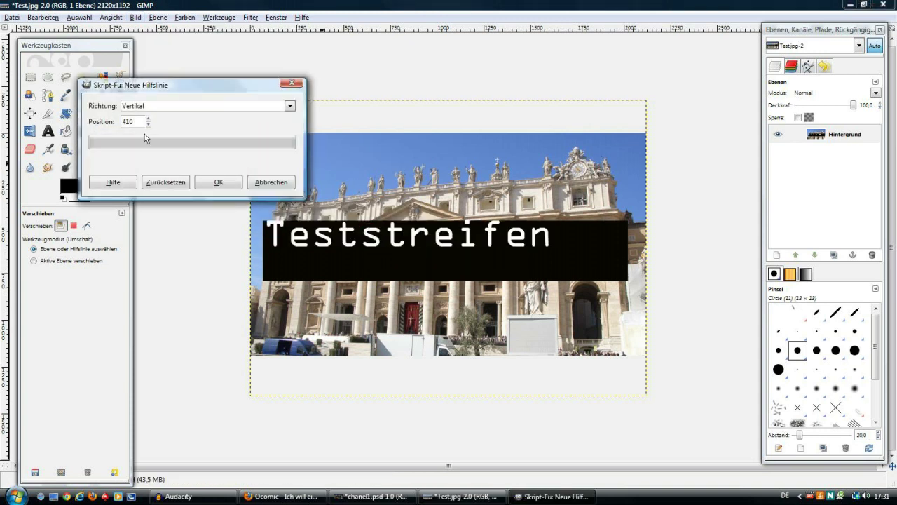
left_click(233, 186)
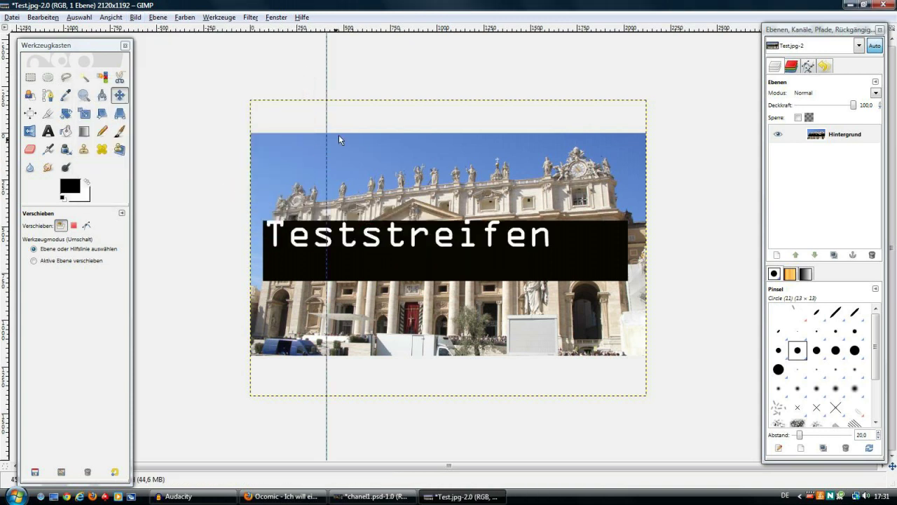
left_click(143, 18)
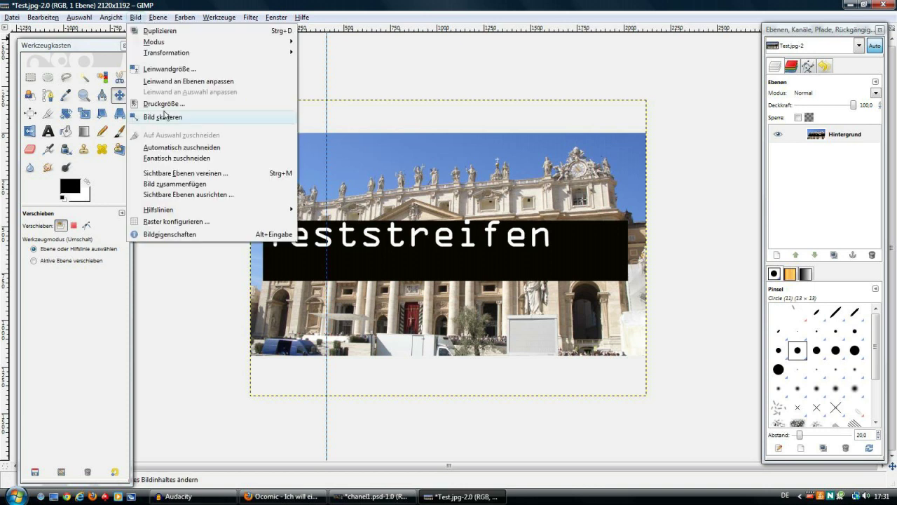
mouse_move(159, 209)
left_click(360, 231)
type("1700")
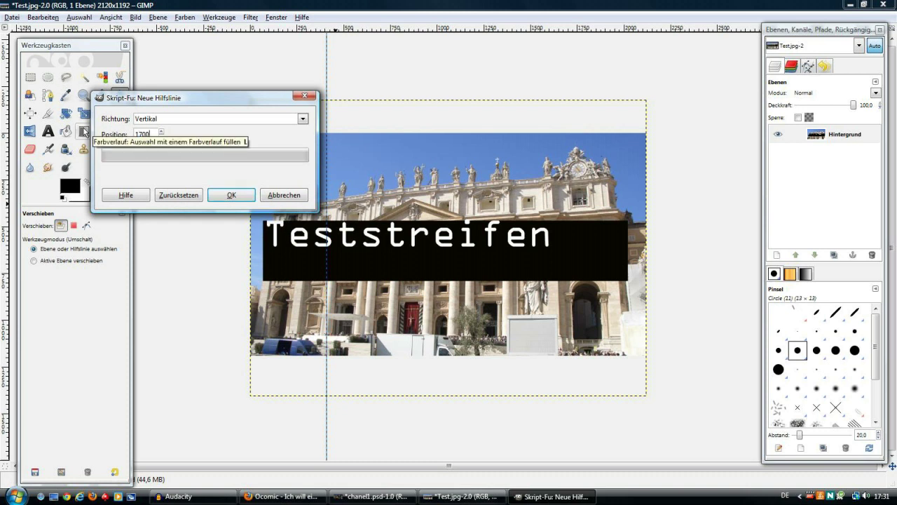
key("Return")
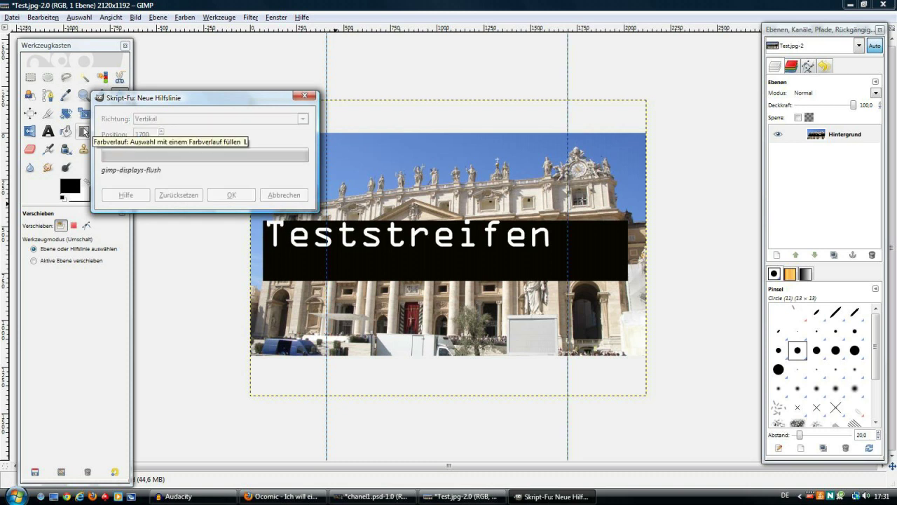
- Add a horizontal guide at 415 px
left_click(137, 17)
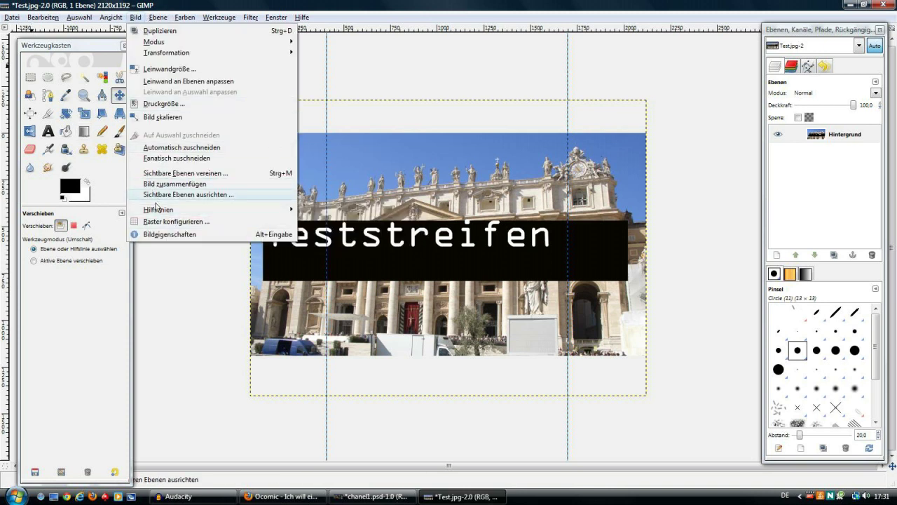
mouse_move(210, 209)
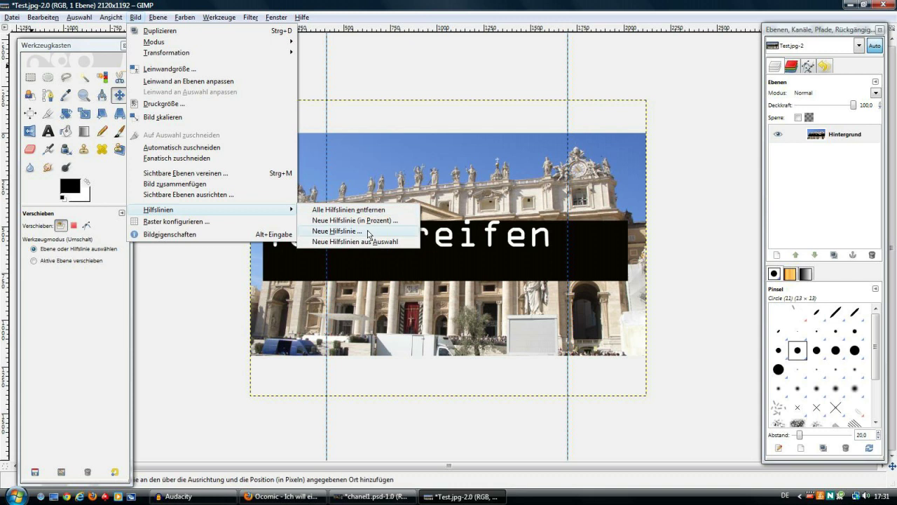
left_click(336, 230)
left_click(220, 133)
left_click(210, 149)
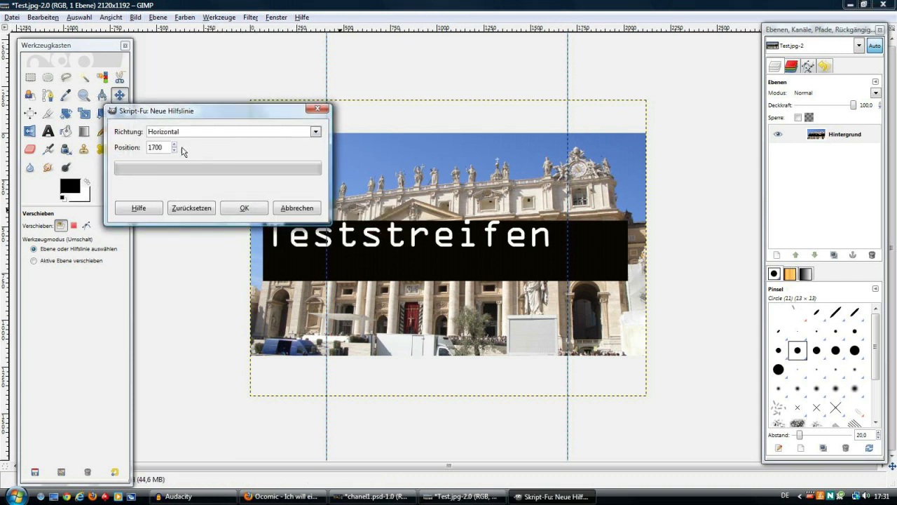
left_click_drag(165, 148, 136, 149)
type("415")
key("Return")
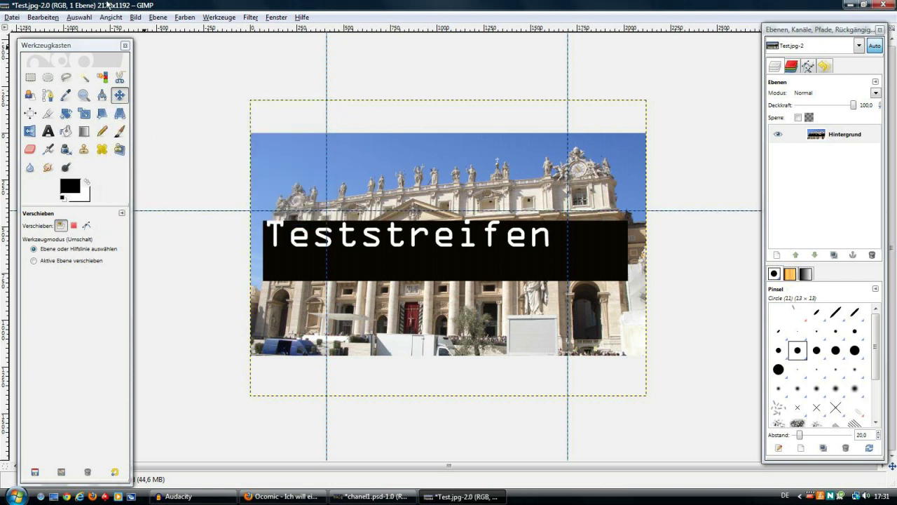
- Add a horizontal guide at 775 px with Neue Hilfslinie
left_click(138, 17)
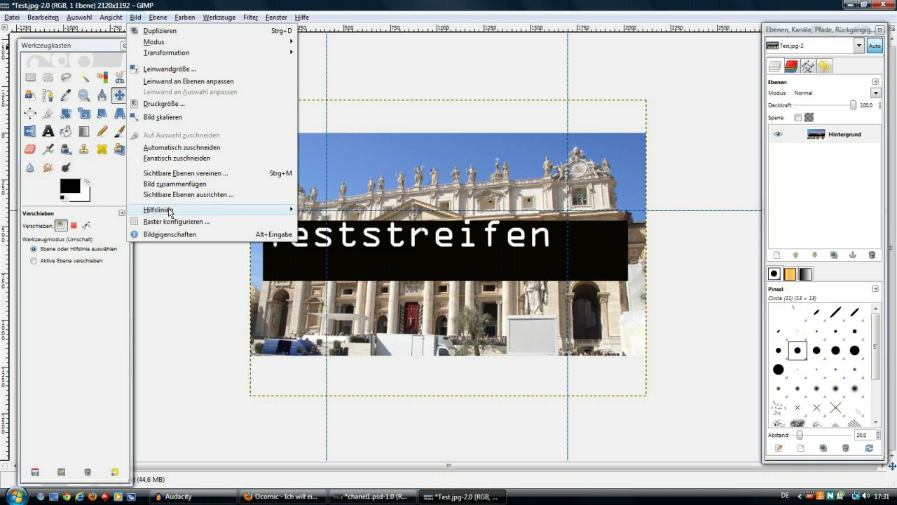
mouse_move(158, 209)
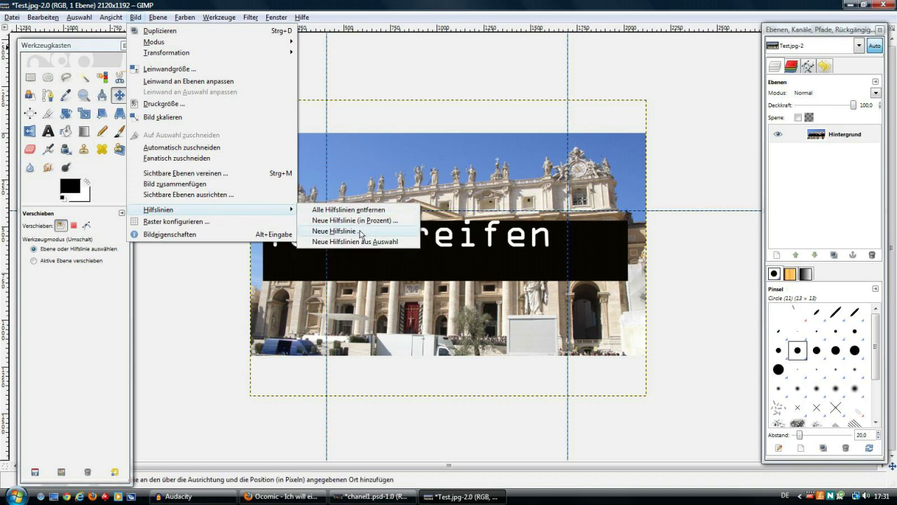
left_click(361, 234)
left_click_drag(181, 160, 134, 159)
type("775")
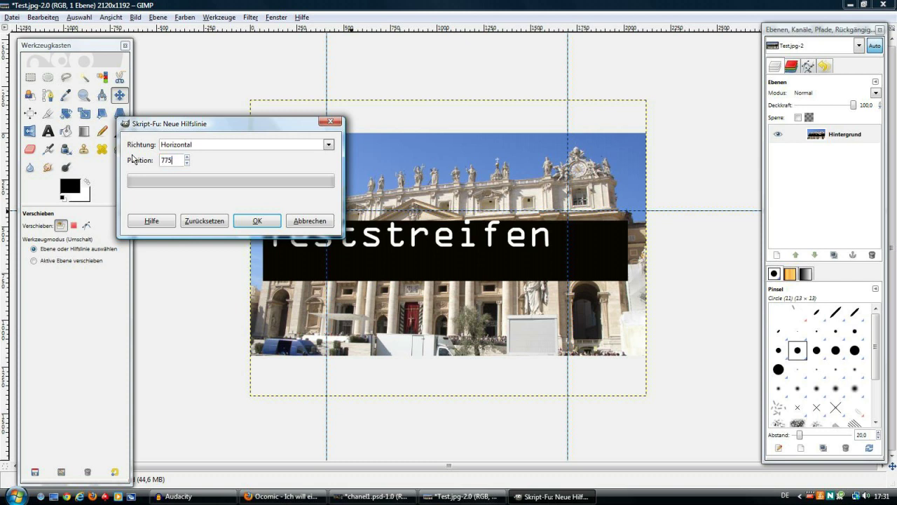
left_click(265, 222)
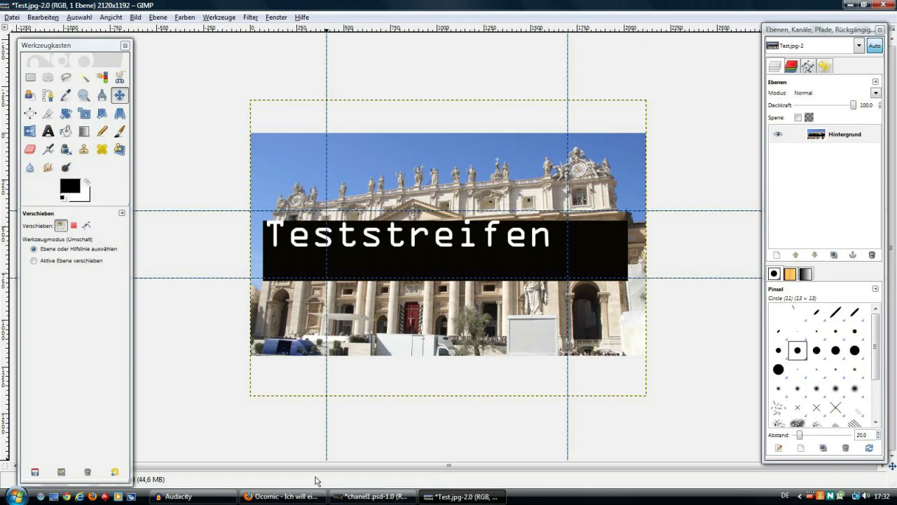
- In Firefox's Kanalbilder dialog, choose Chanel1.jpg as the YouTube channel art
left_click(303, 495)
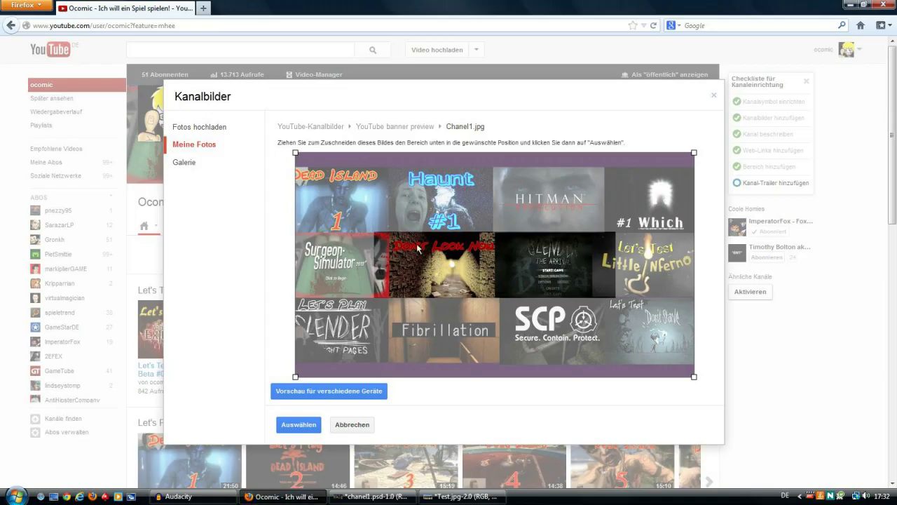
left_click(713, 96)
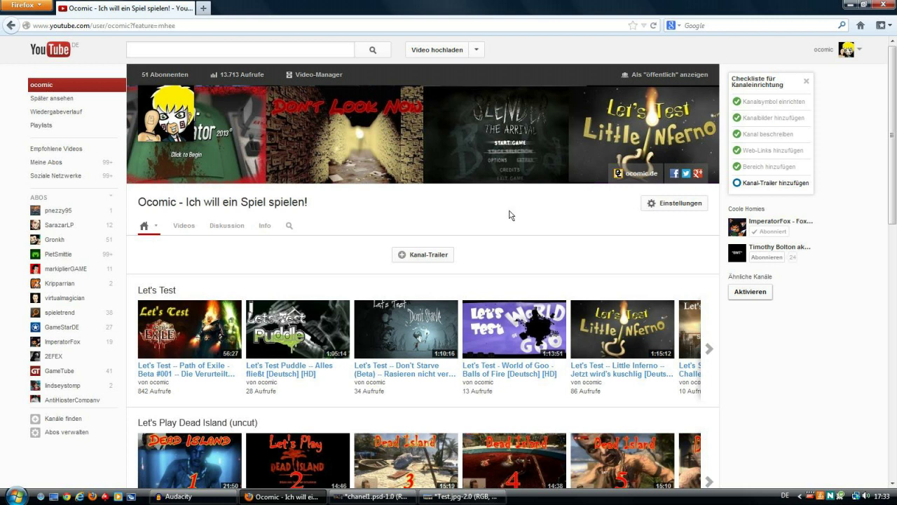
mouse_move(372, 496)
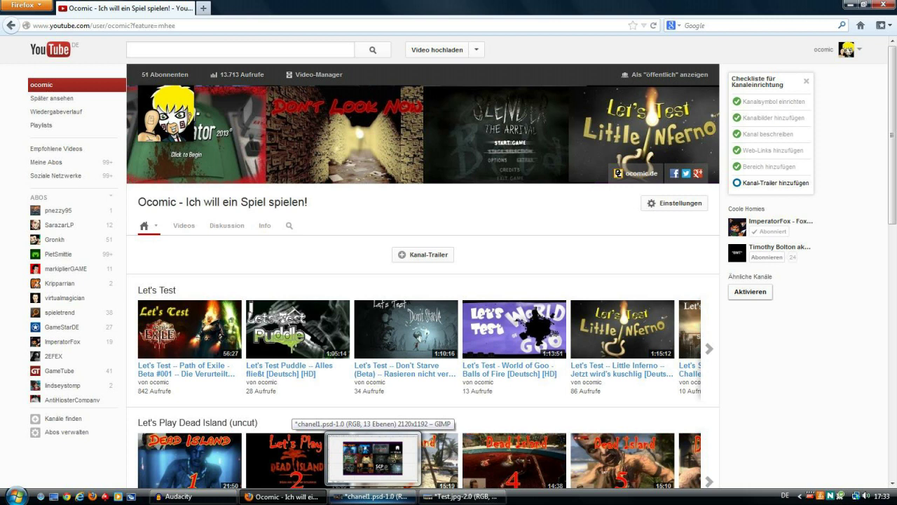
- Glance at the chanel1.psd collage, then return to the Test.jpg guide image
left_click(372, 457)
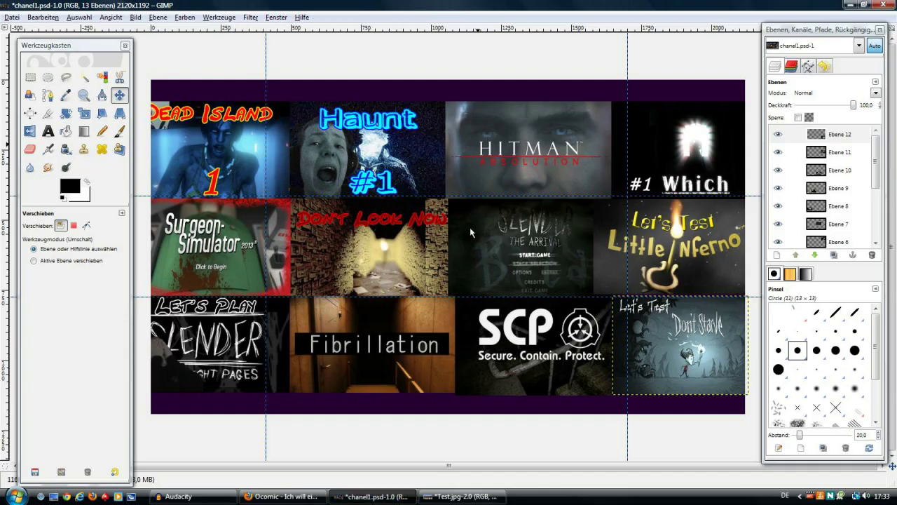
left_click(463, 497)
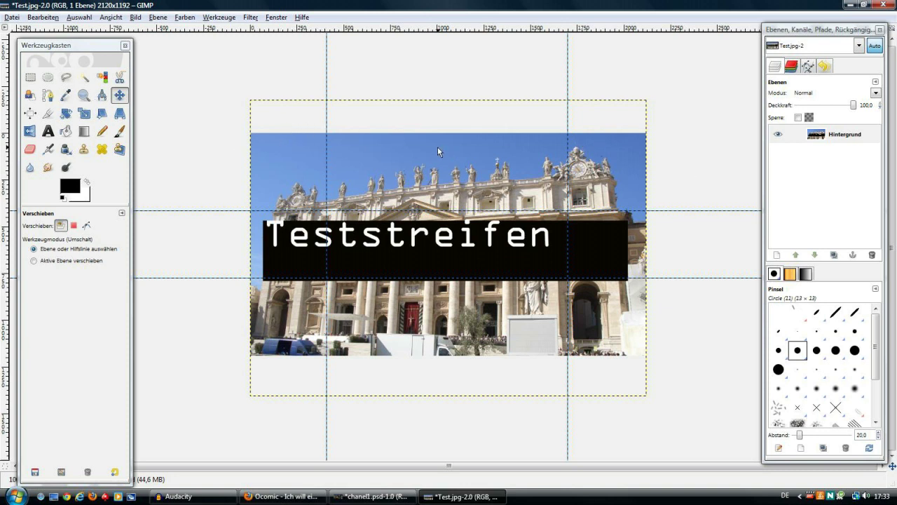
- Position the St. Peter's photo layer so its black Teststreifen stripe fits between the horizontal guides
mouse_move(381, 195)
left_mouse_down()
mouse_move(445, 232)
mouse_move(442, 212)
left_mouse_up()
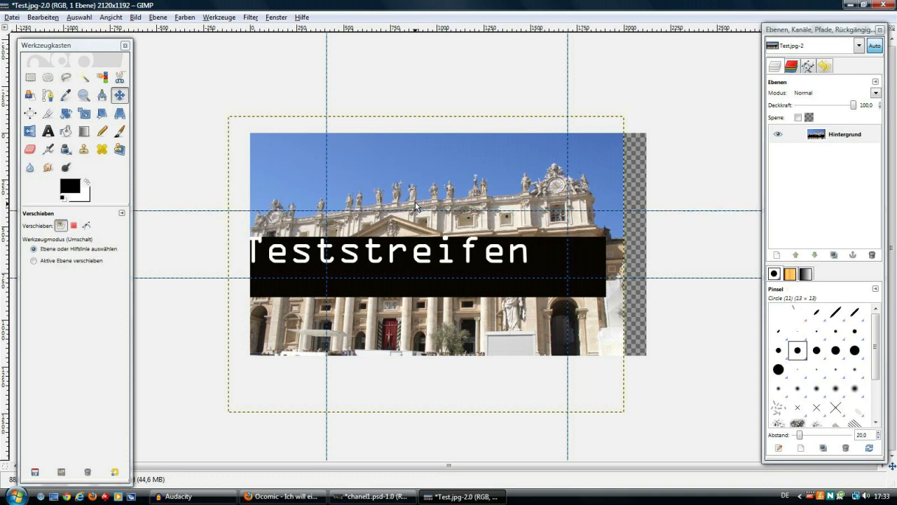
left_click_drag(442, 258, 469, 236)
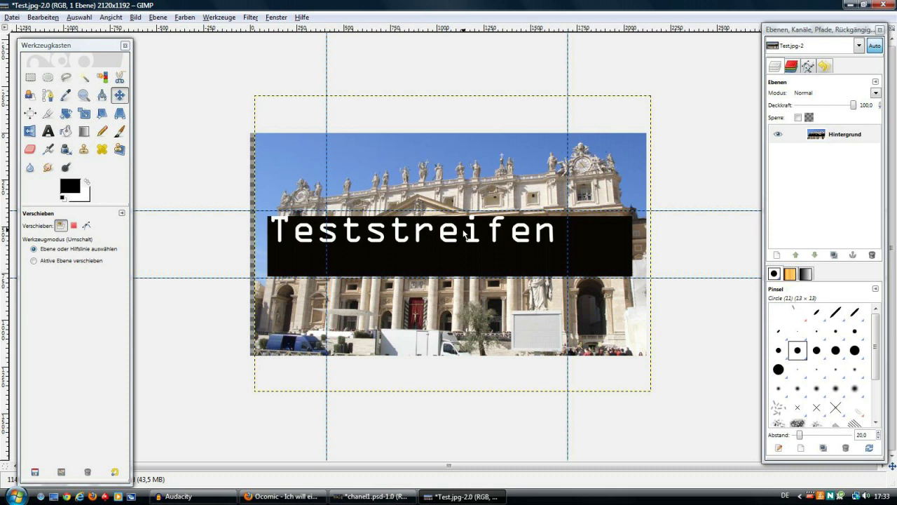
key("shift+b")
left_click(61, 225)
left_click_drag(374, 177, 369, 176)
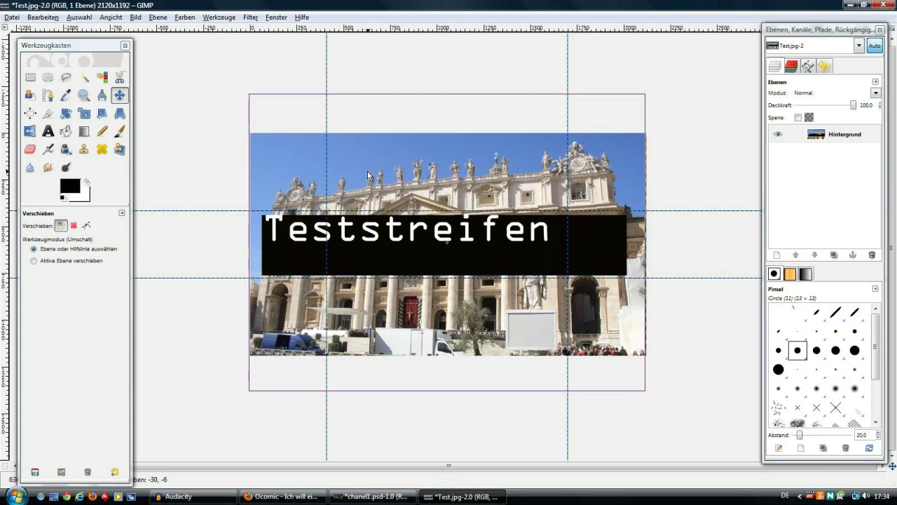
left_click_drag(368, 175, 369, 176)
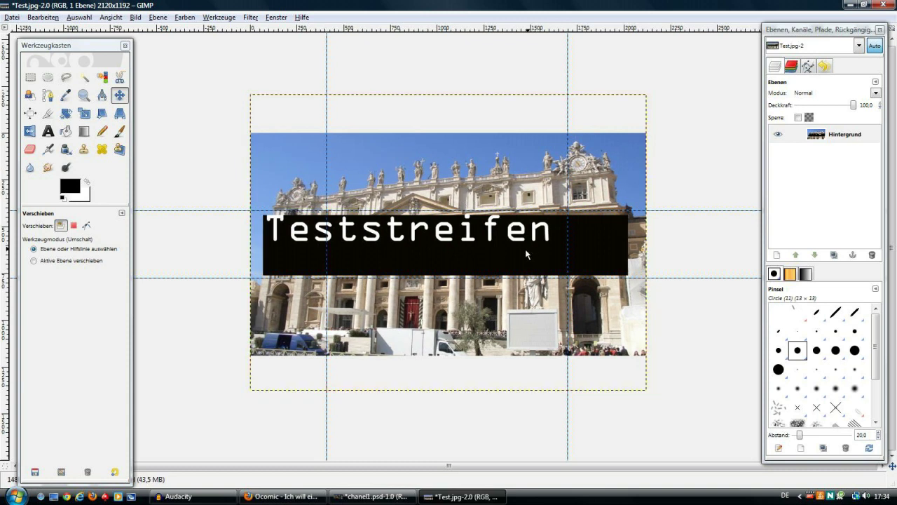
mouse_move(460, 245)
left_mouse_down()
mouse_move(528, 253)
mouse_move(381, 253)
mouse_move(443, 258)
left_mouse_up()
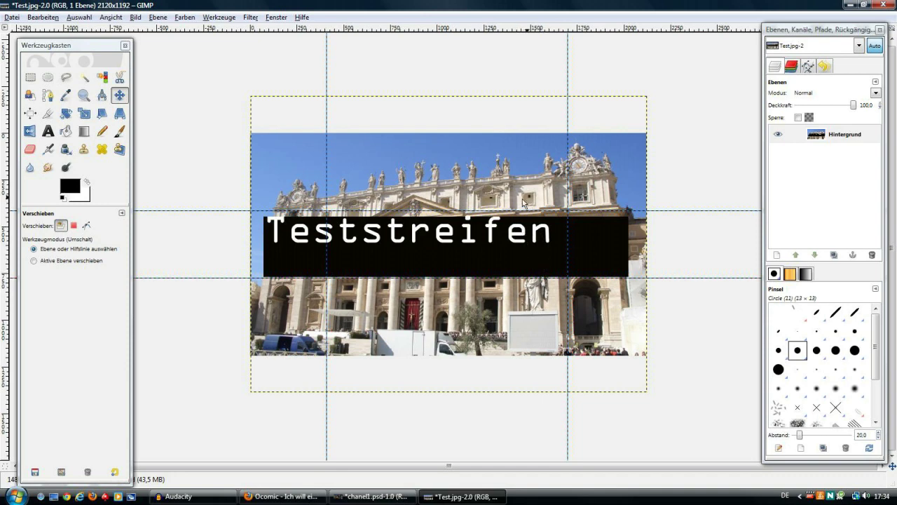
- Compare Test.jpg in GIMP with the YouTube channel page, ending on the unchanged banner
left_click(284, 497)
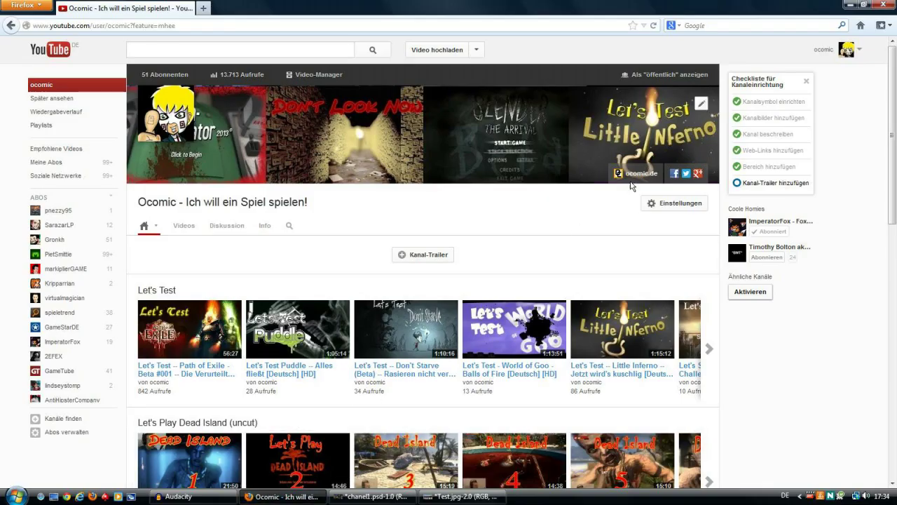
mouse_move(372, 496)
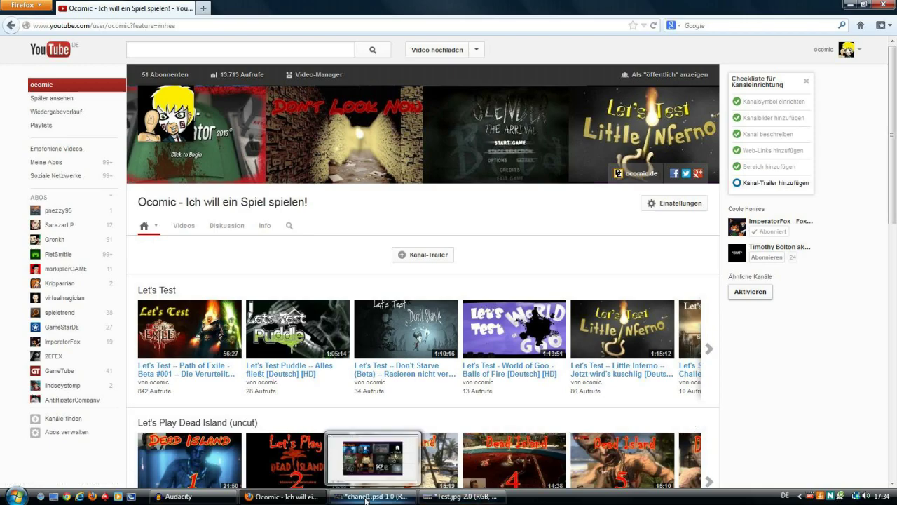
left_click(443, 499)
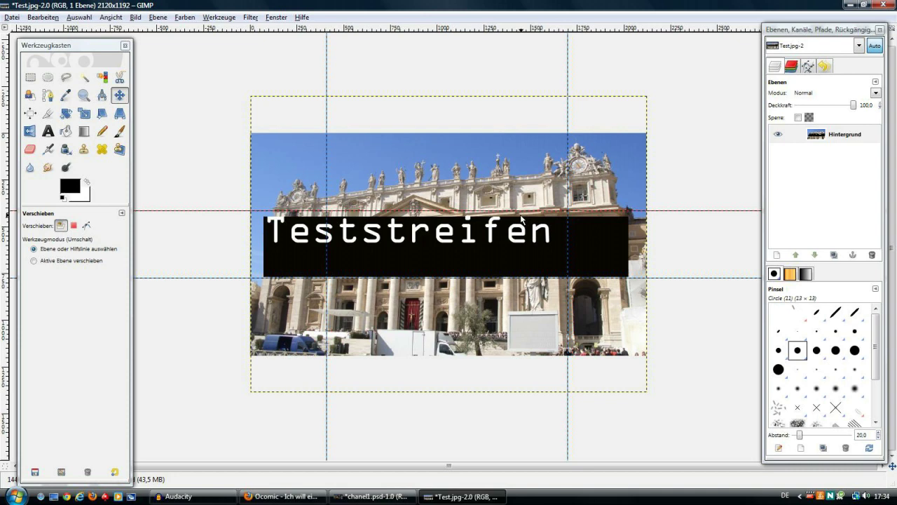
left_click(316, 499)
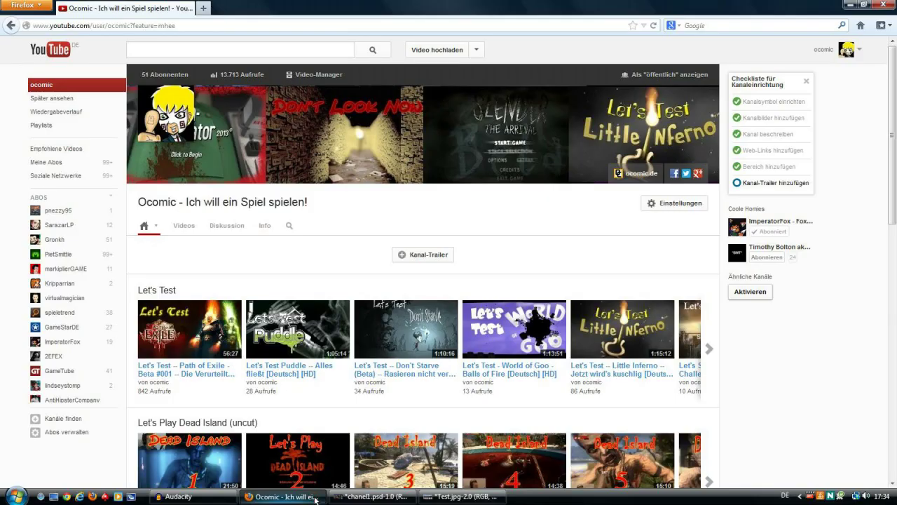